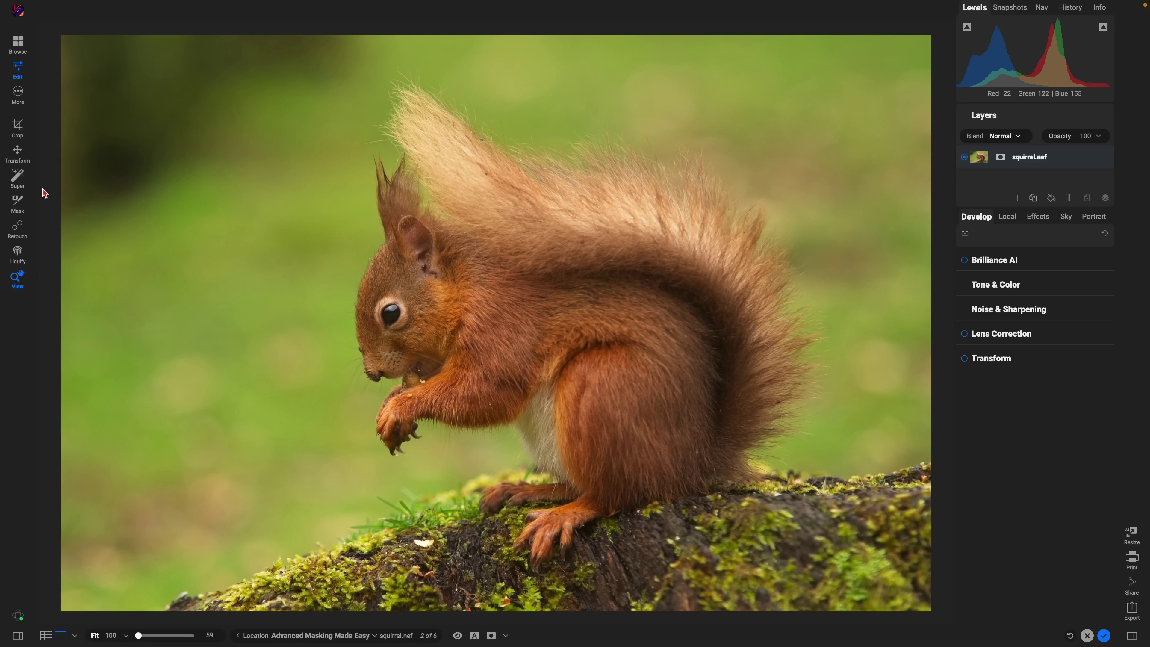
Select the squirrel with Super Select AI and apply the Surreal style of the Dynamic Contrast filter to it.
click(17, 179)
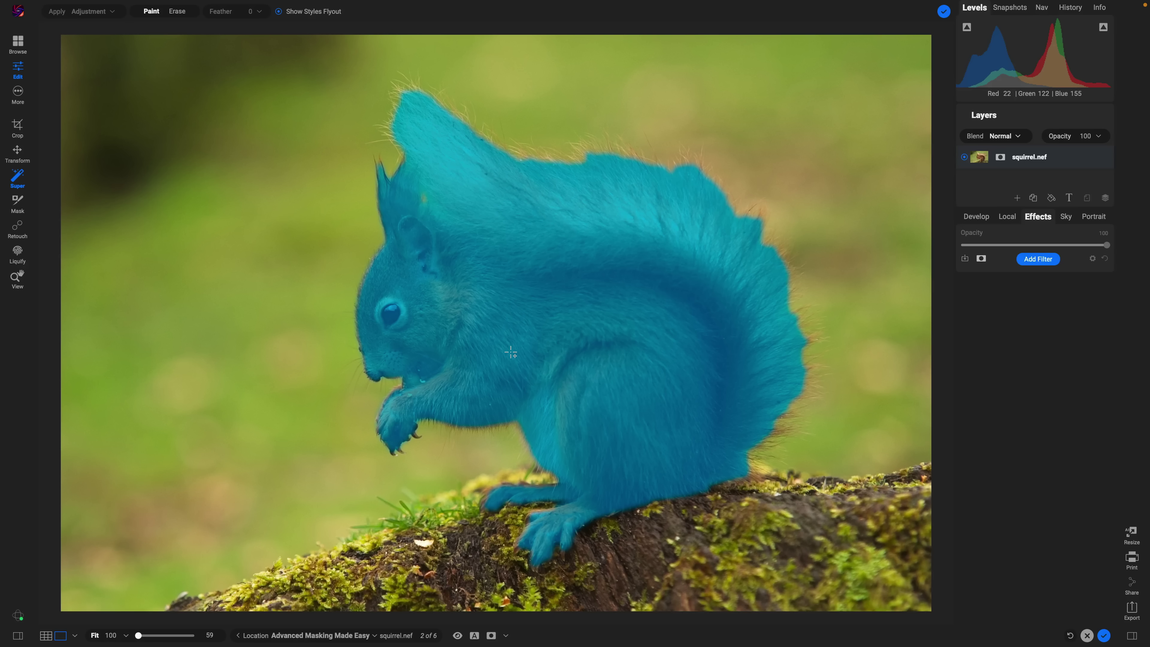
click(511, 353)
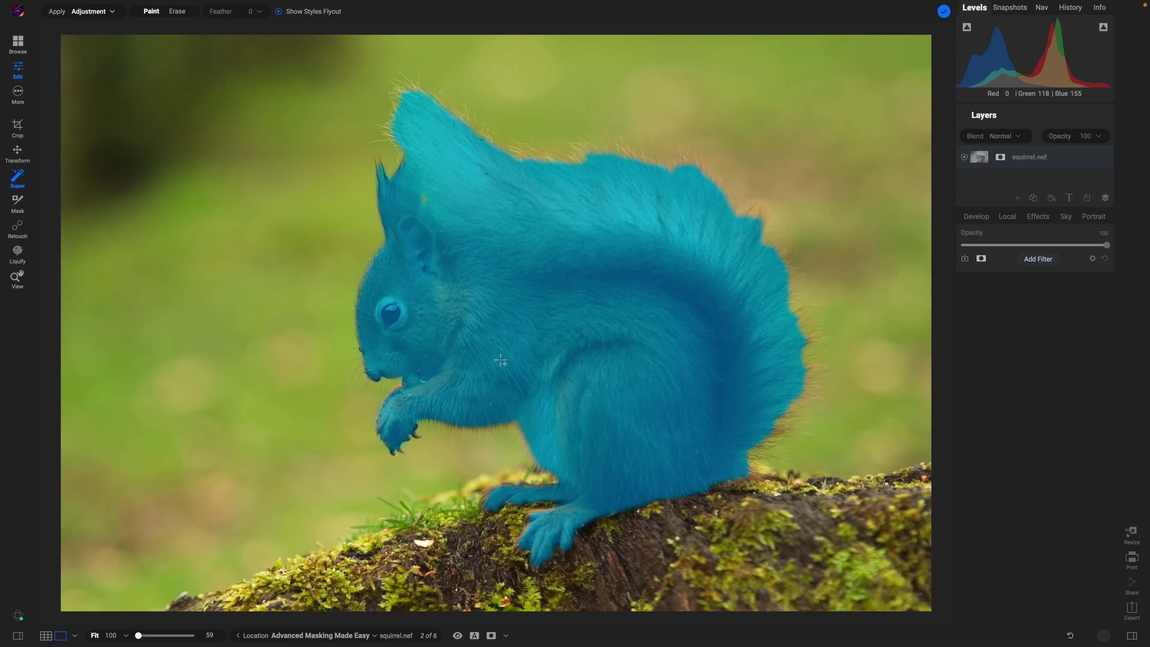
click(501, 360)
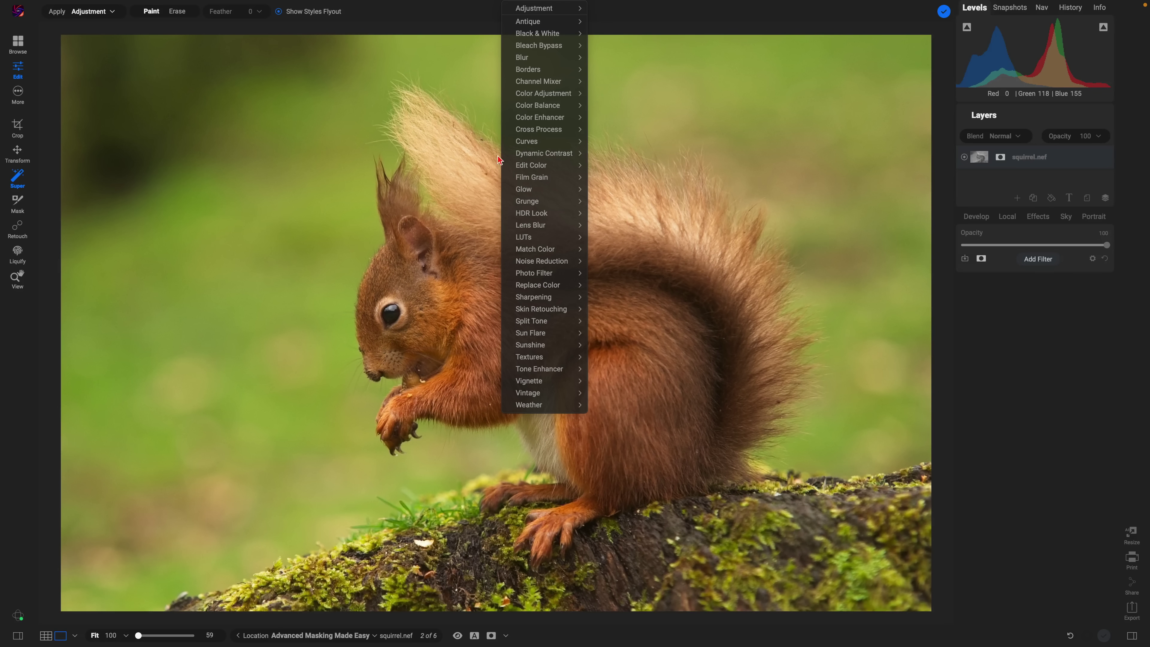
mouse_move(530, 155)
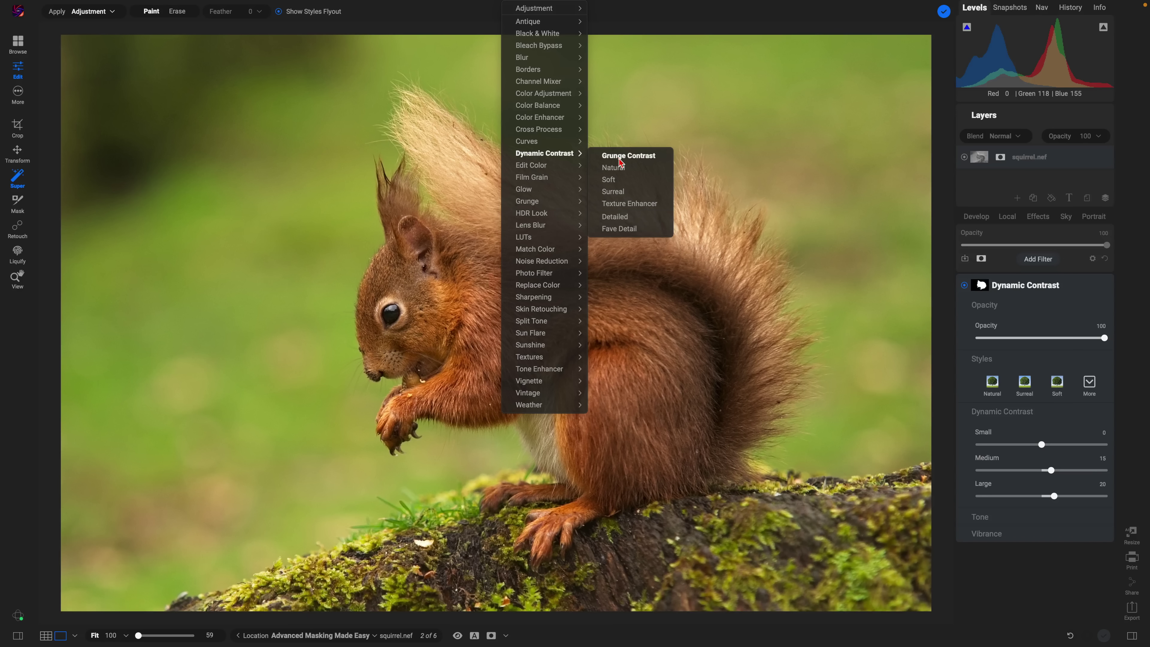
mouse_move(616, 194)
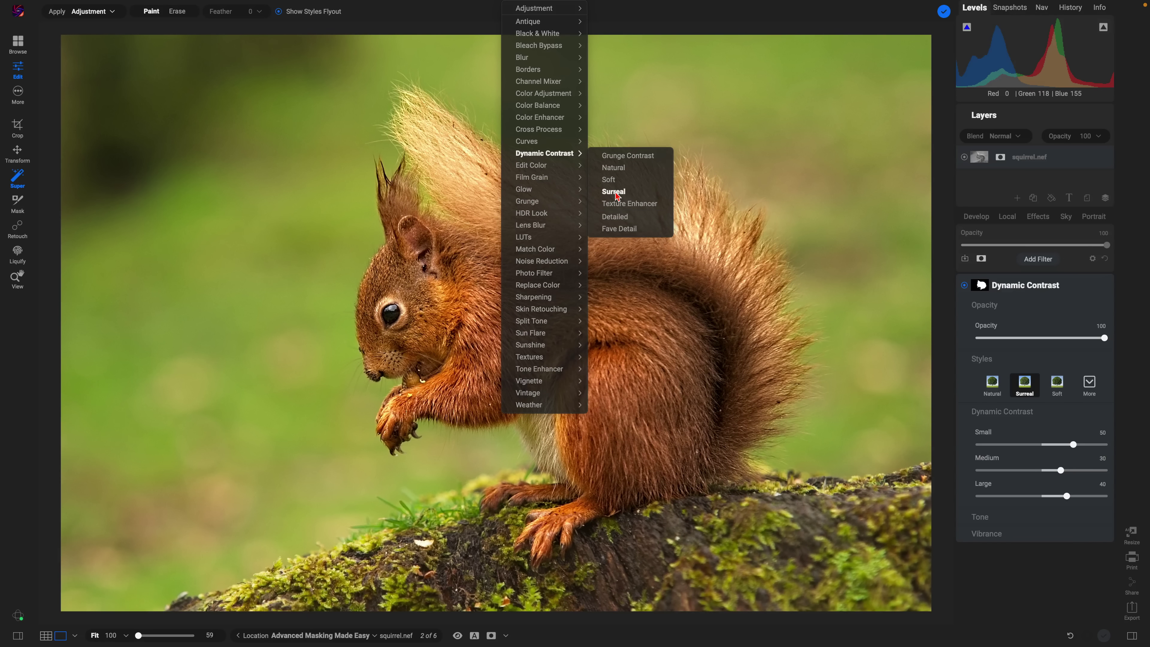
click(616, 193)
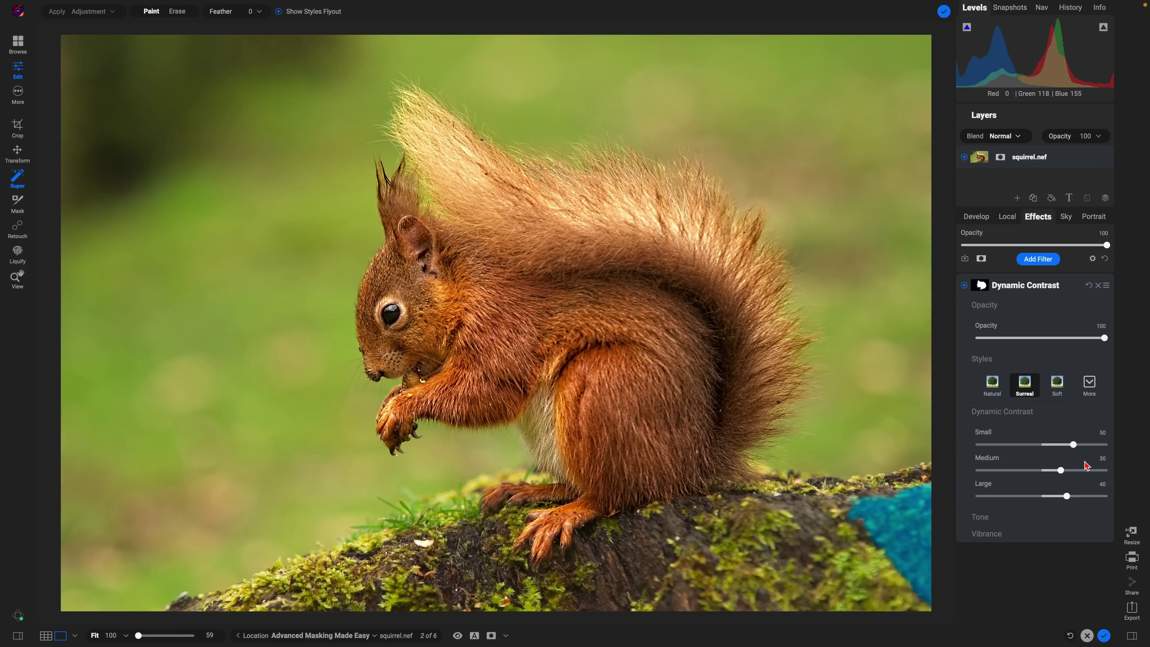
Compare the squirrel with and without the Dynamic Contrast filter, leaving the filter on.
click(964, 286)
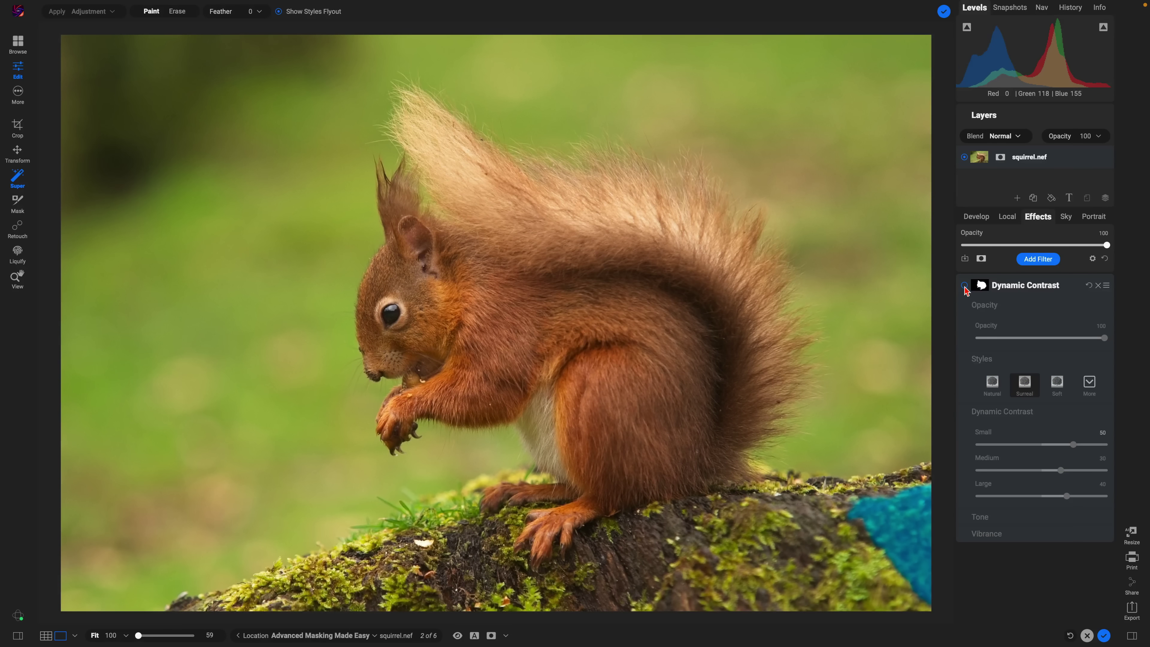
click(965, 287)
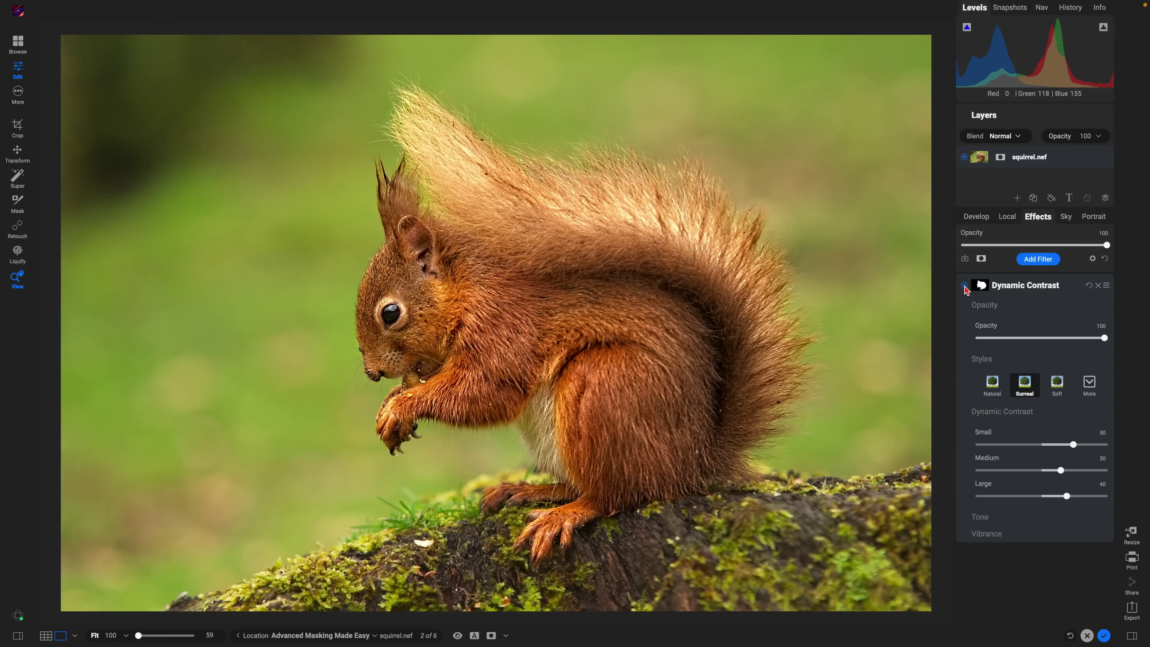
click(965, 286)
click(965, 286)
click(965, 286)
click(965, 287)
Select the squirrel again with Super Select AI and apply the Midtones + adjustment to brighten it.
click(18, 181)
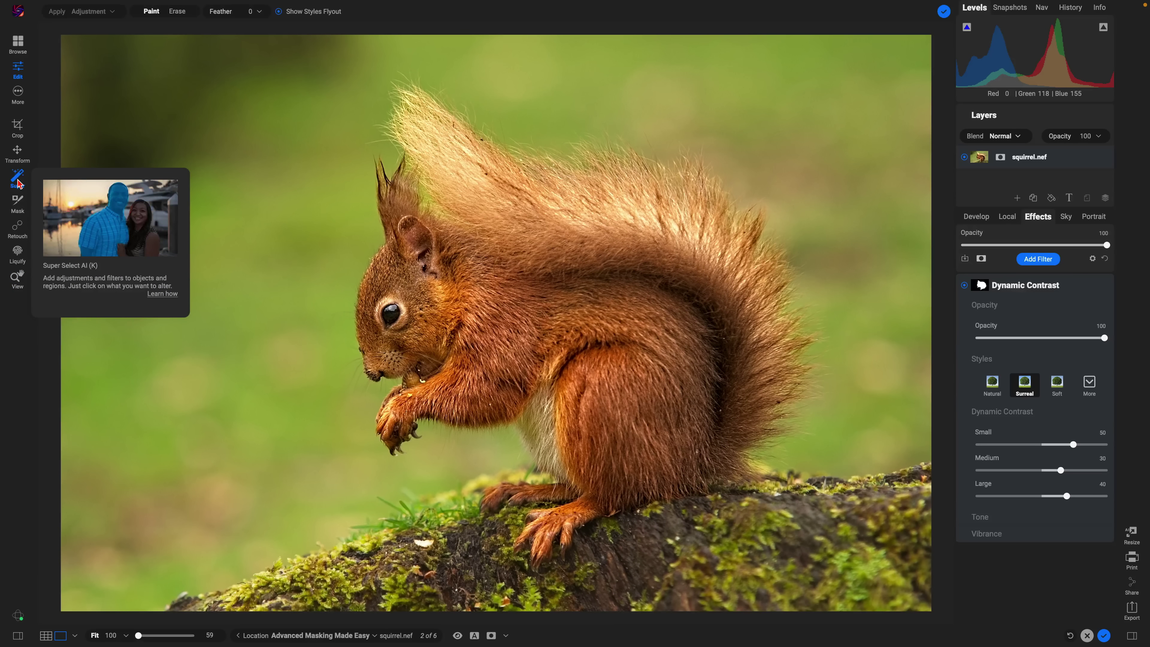
click(484, 319)
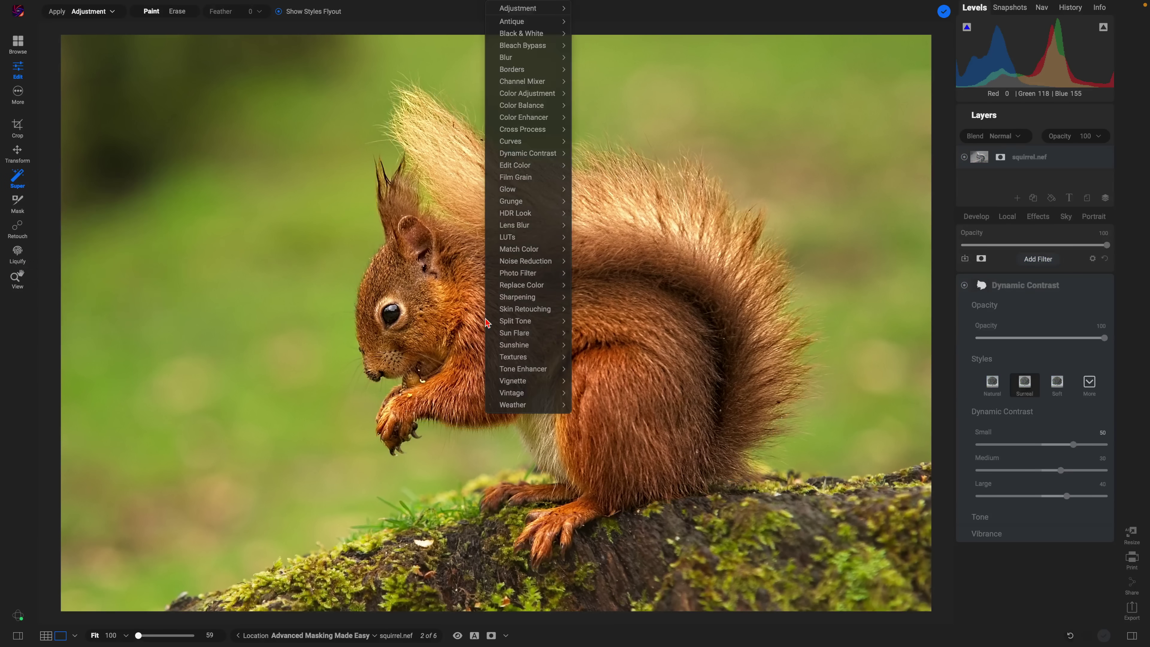
mouse_move(526, 8)
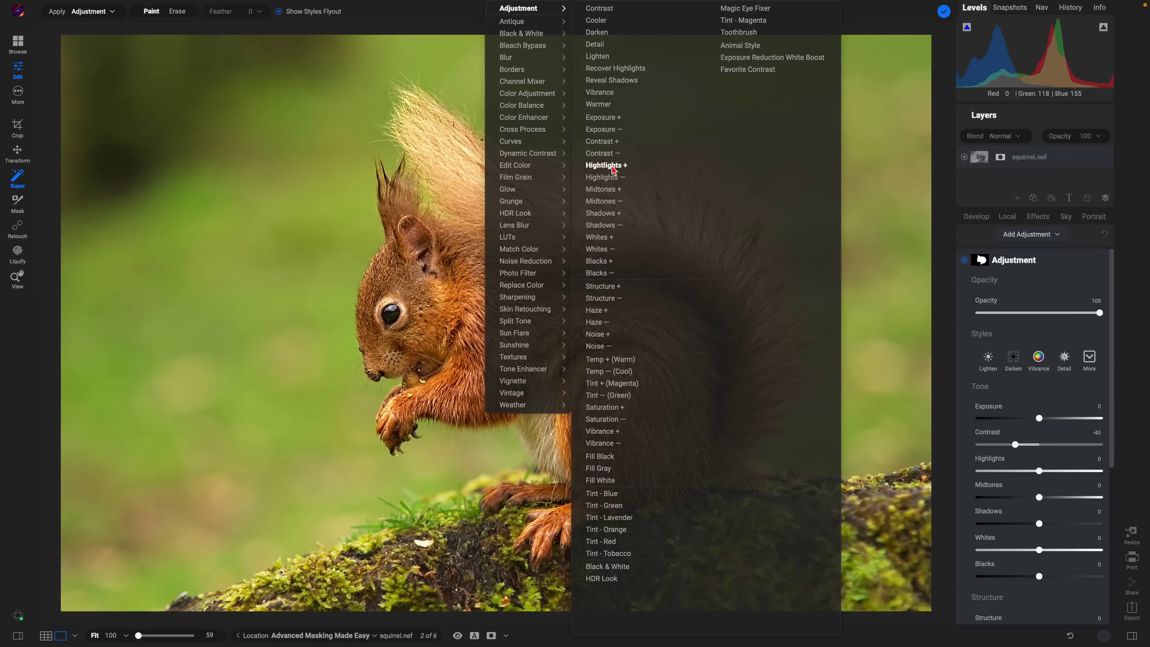
click(604, 190)
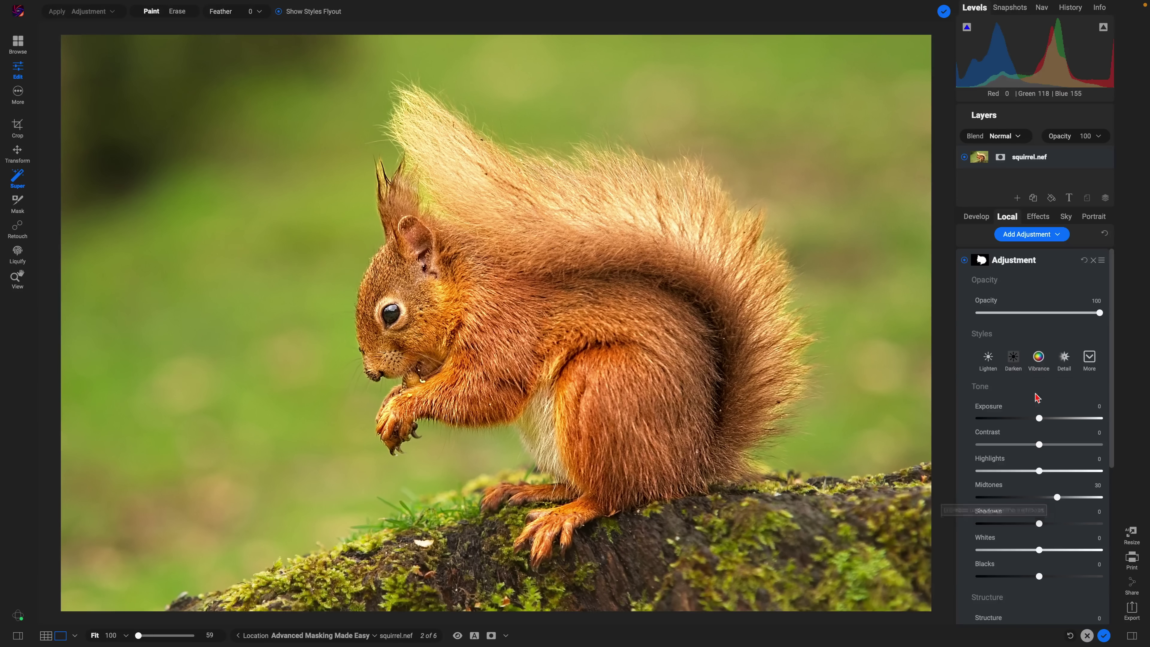
Compare the squirrel with and without the midtones adjustment, leaving the adjustment on.
click(964, 260)
click(964, 260)
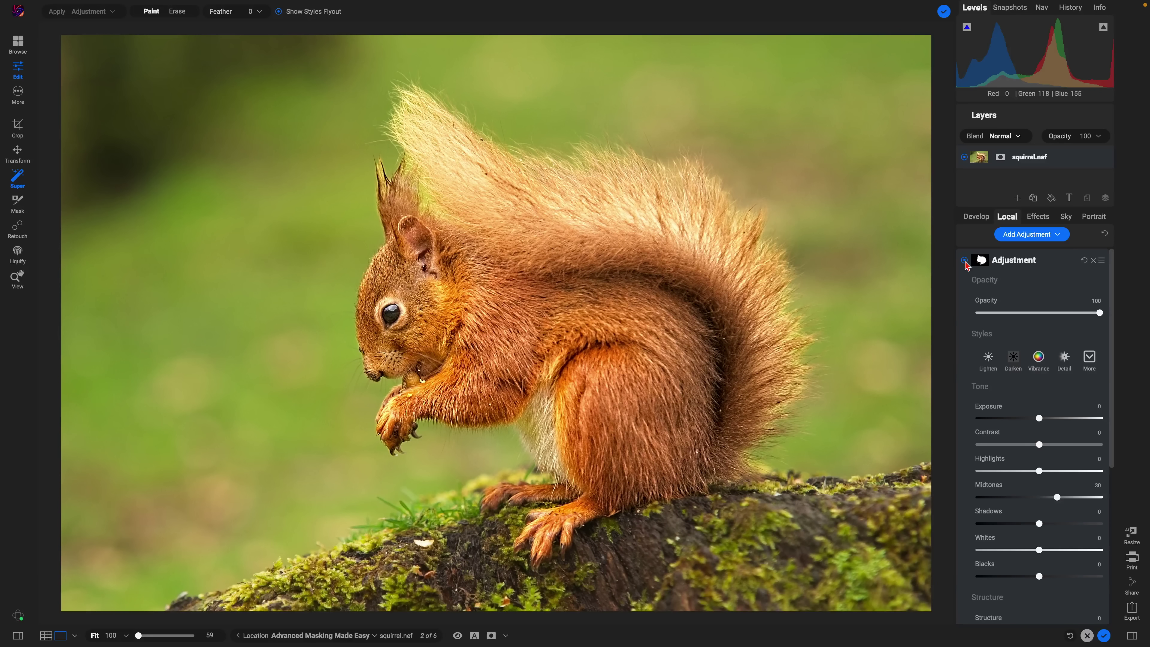
click(965, 260)
click(965, 261)
Select the blurred green background with Super Select AI and apply the Darker style of the Glow filter to it.
key(ctrl+m)
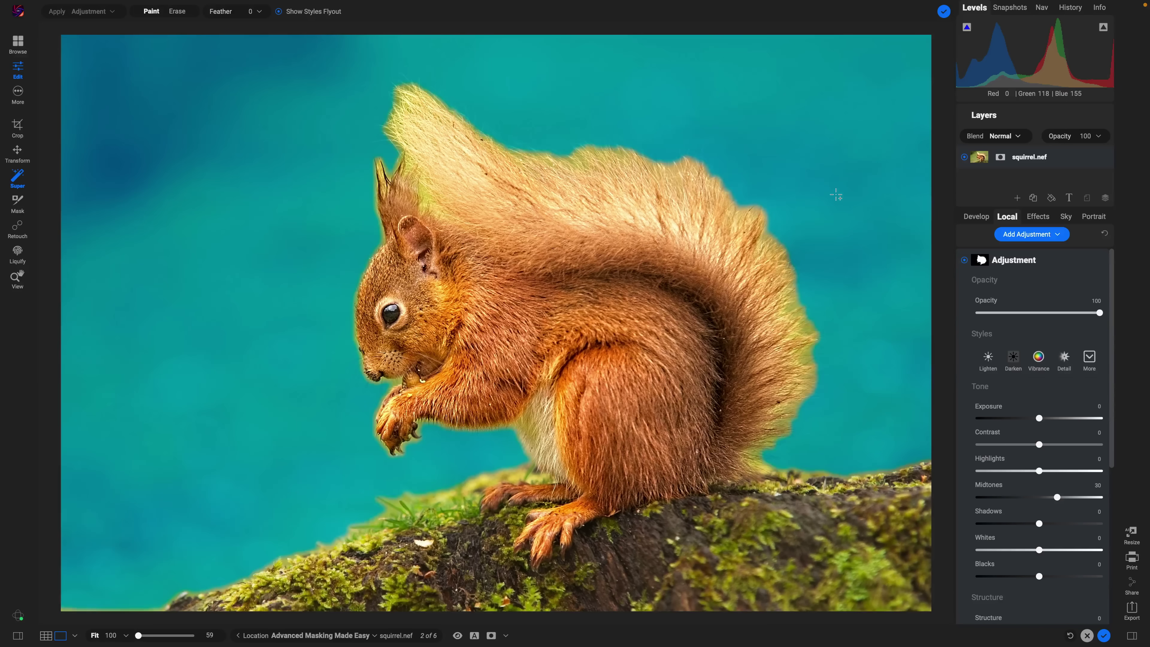
drag(769, 166, 767, 168)
right_click(767, 168)
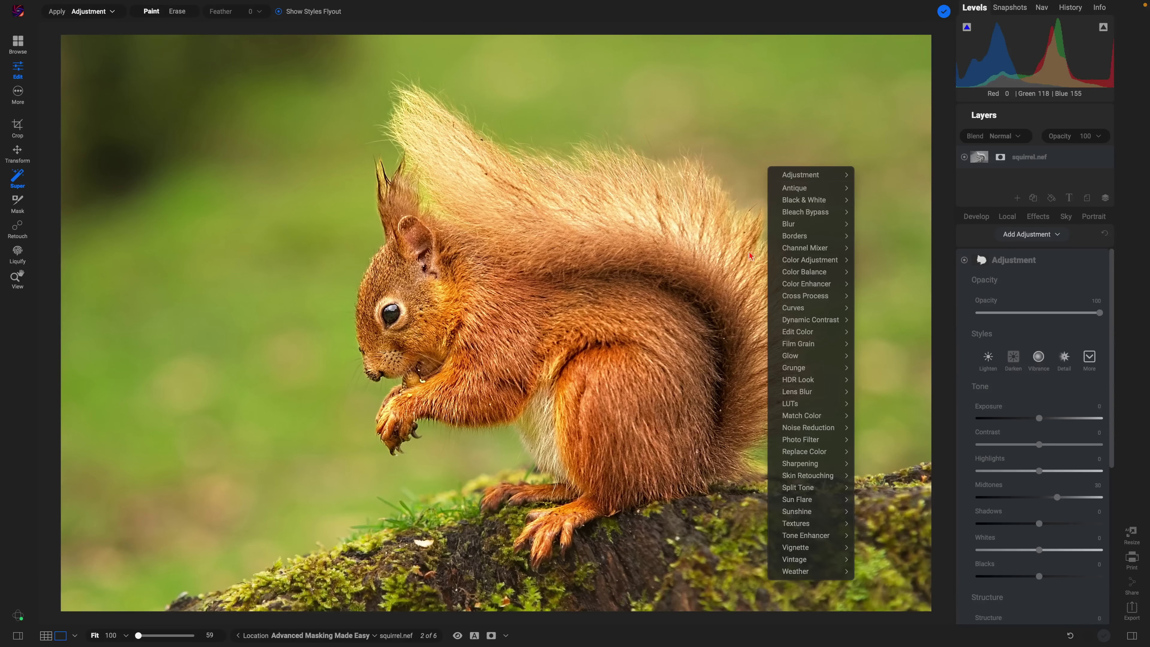
click(789, 358)
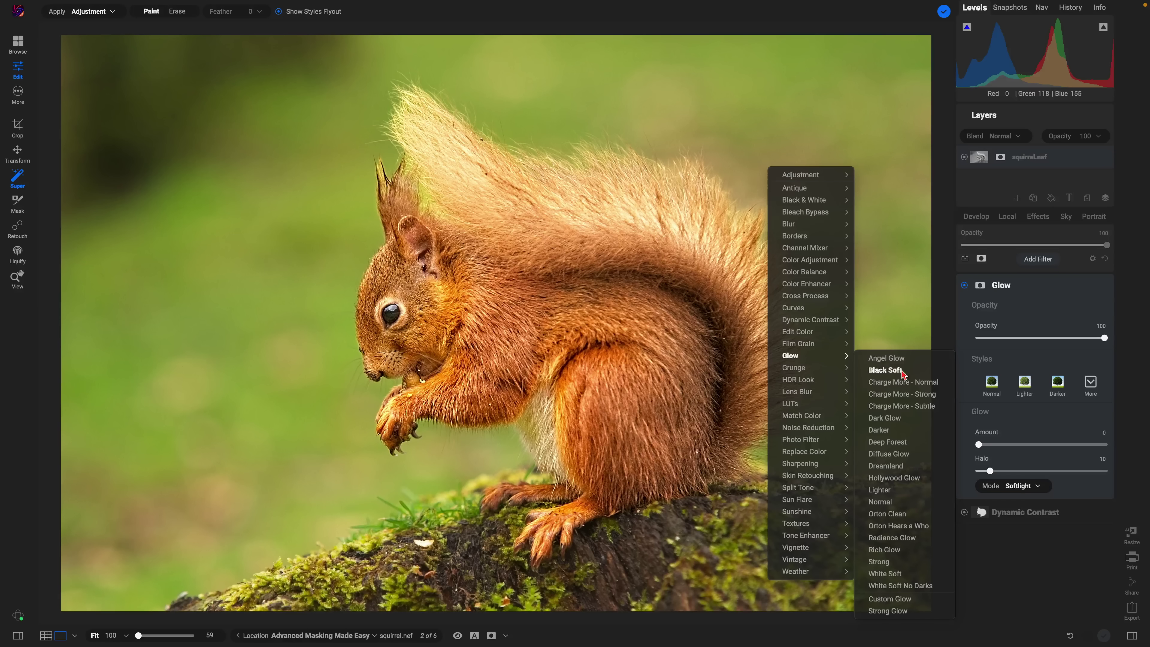
click(880, 430)
click(894, 431)
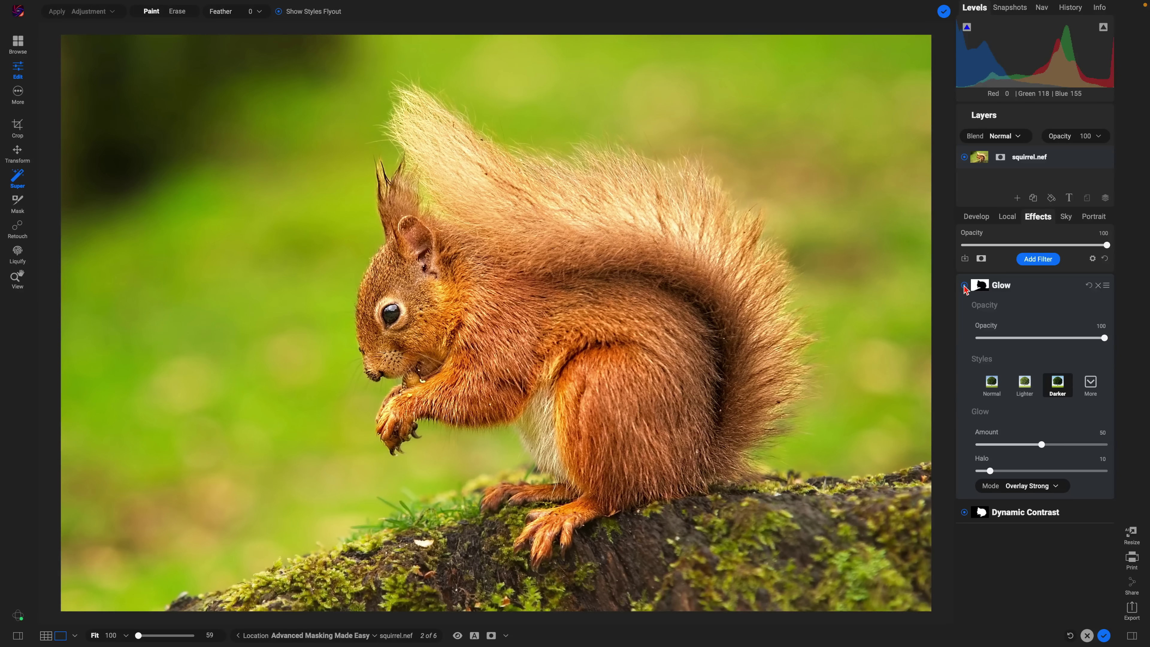
Compare the background with and without the Glow filter, leaving the filter on.
click(964, 285)
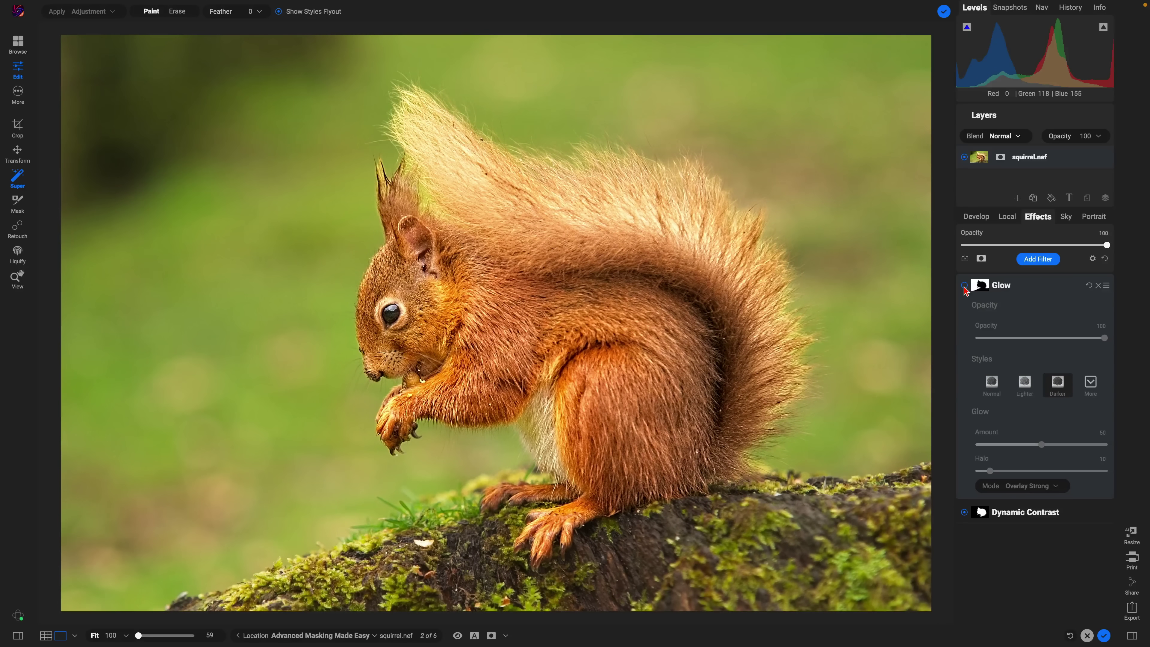
click(964, 286)
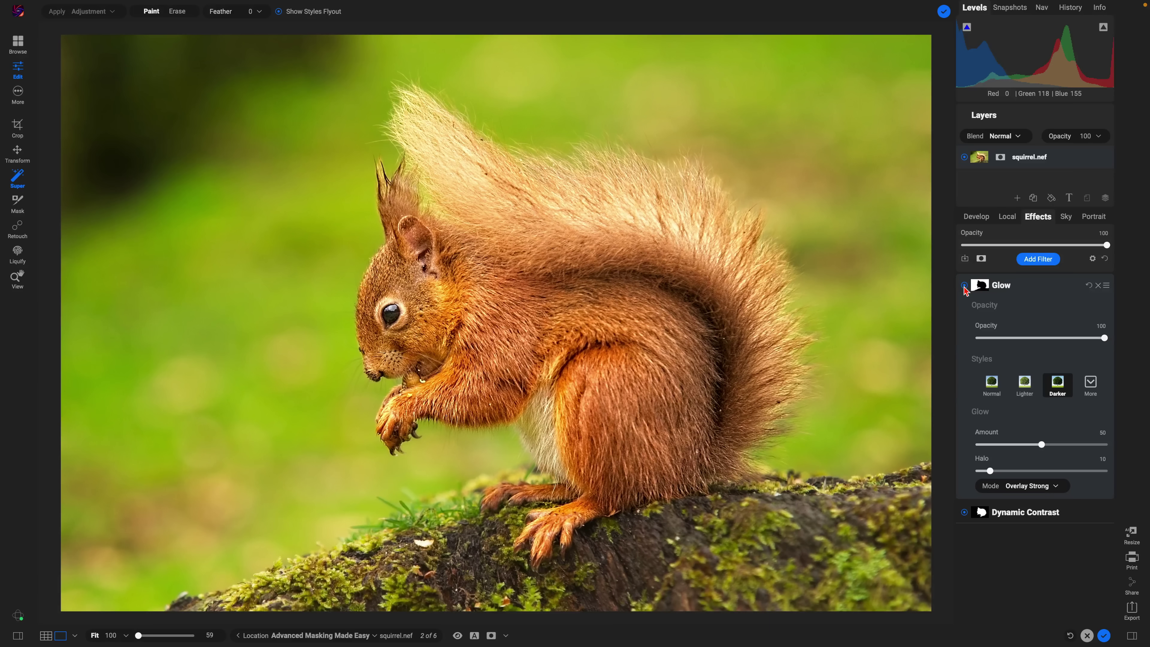
click(964, 285)
click(964, 285)
click(964, 286)
click(964, 286)
Select the squirrel's eye with Super Select AI and brighten it with the Exposure + adjustment.
click(391, 315)
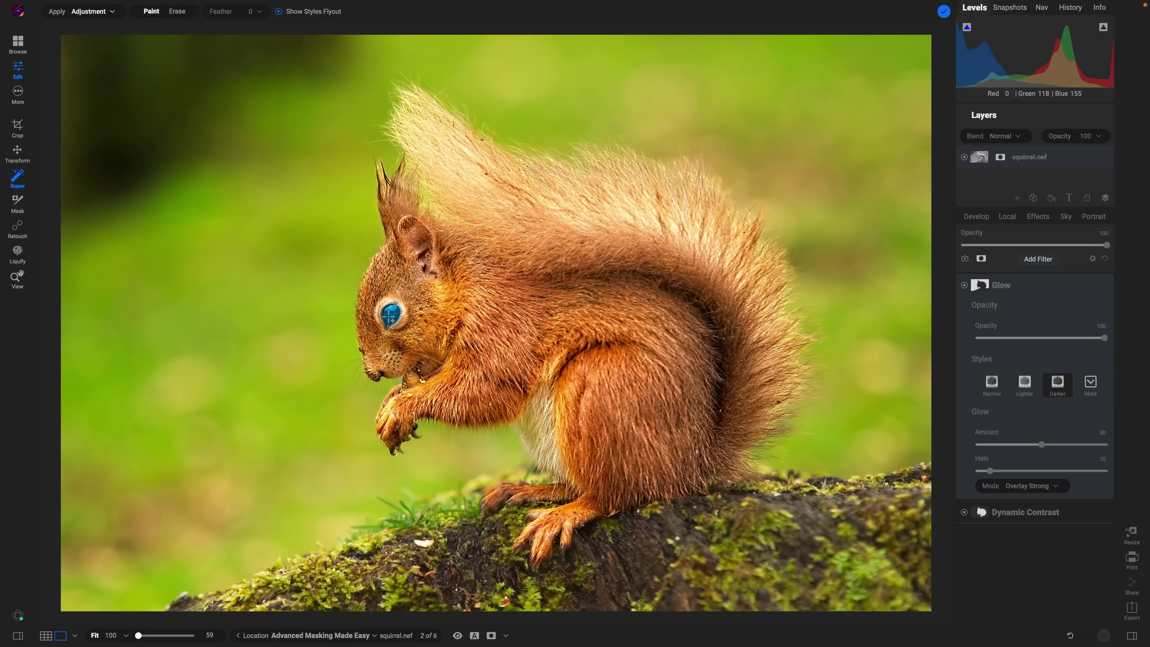
click(390, 315)
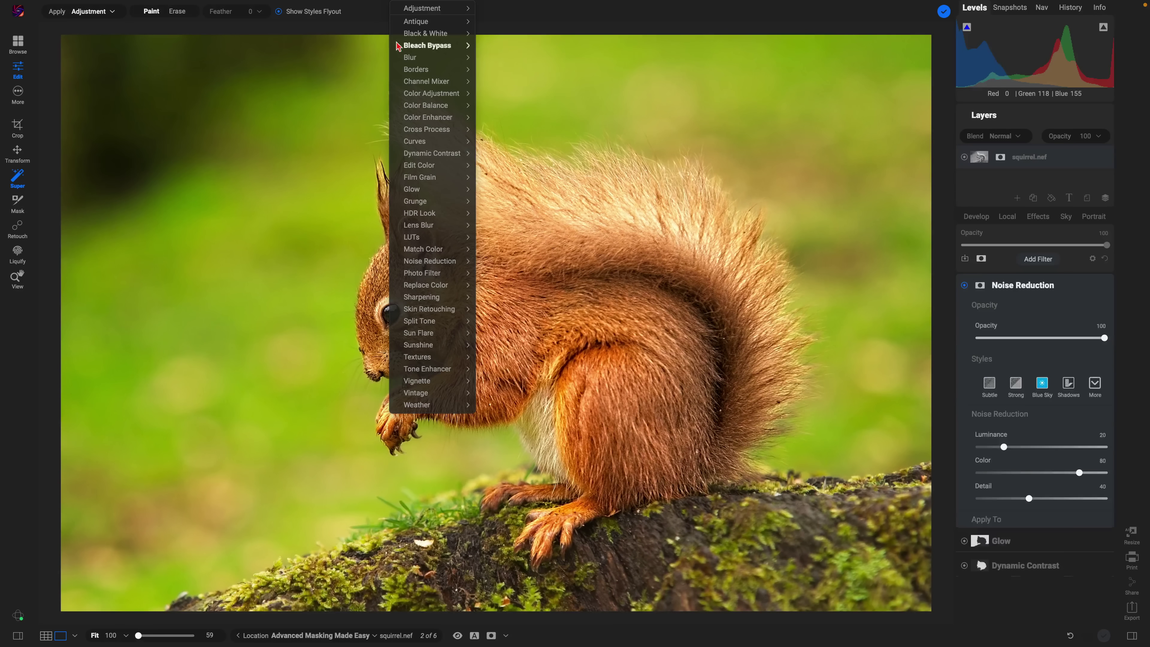
mouse_move(426, 9)
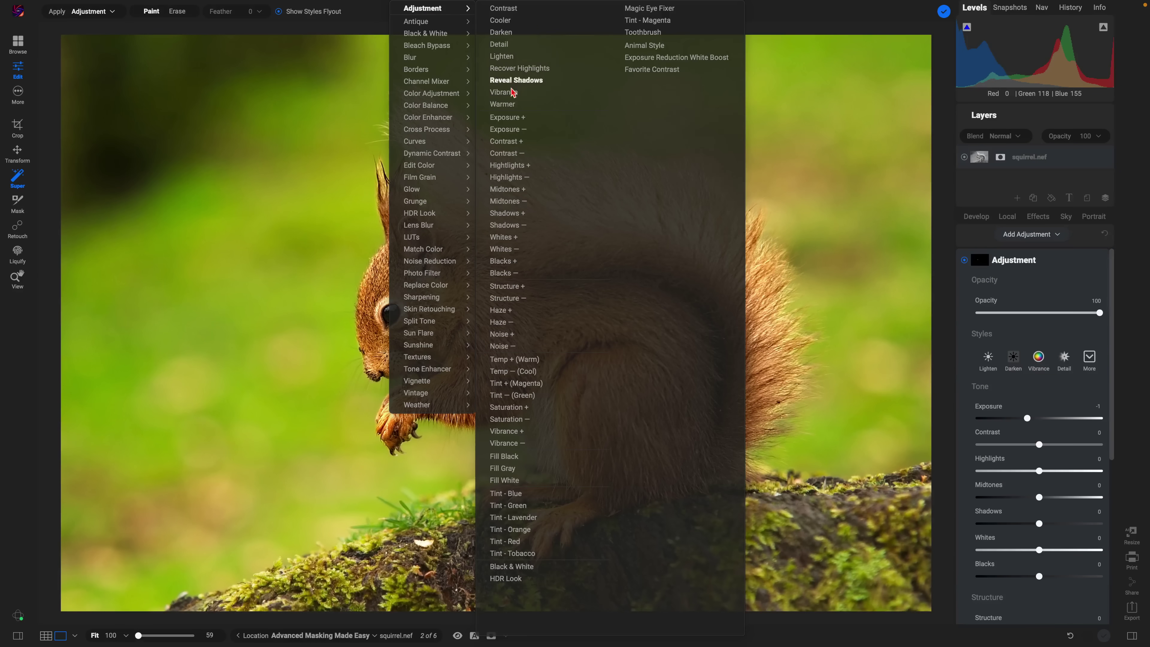
click(513, 118)
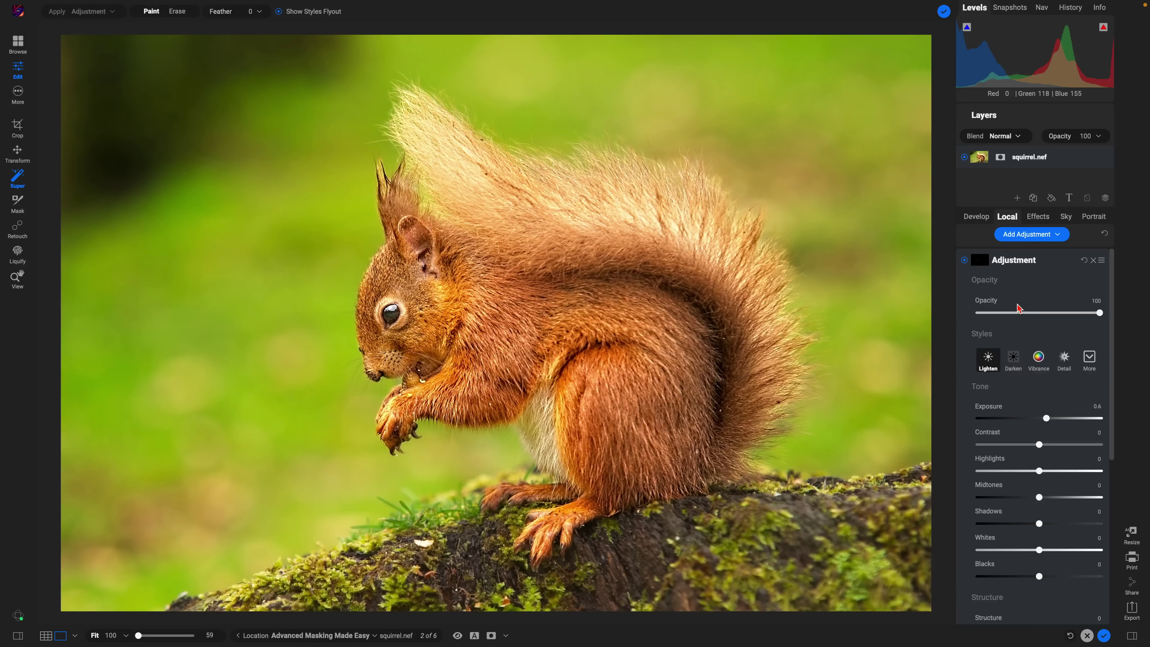
Examine the squirrel's eye at 100% with and without the exposure adjustment, leaving it on, and return to the full view.
key(z)
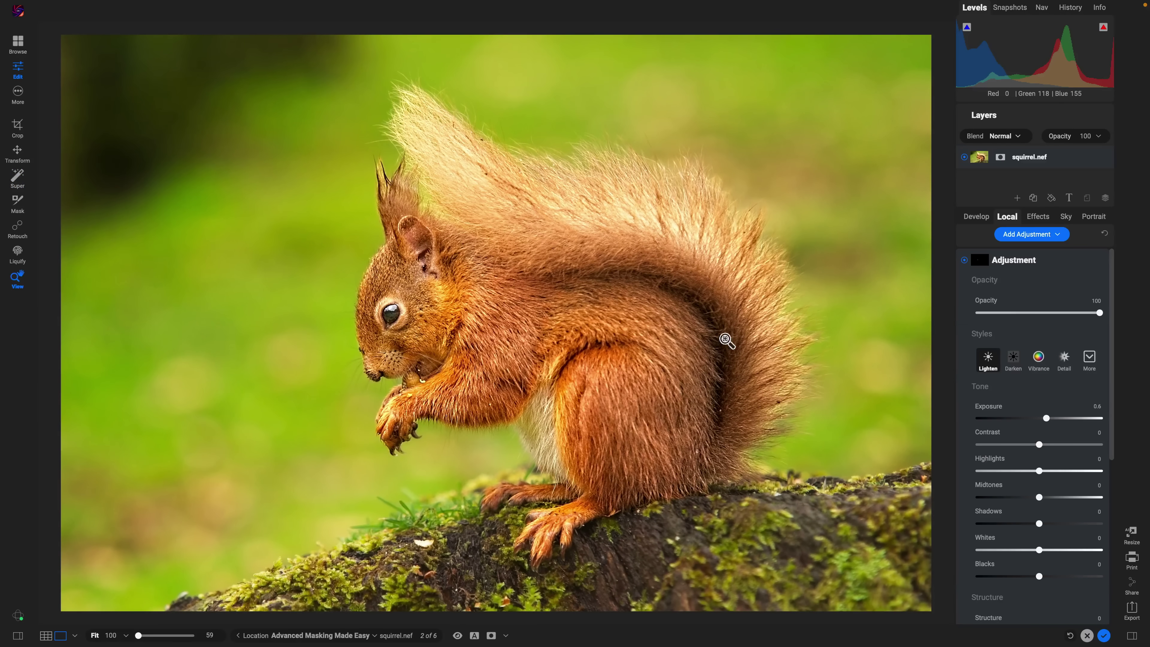
click(396, 314)
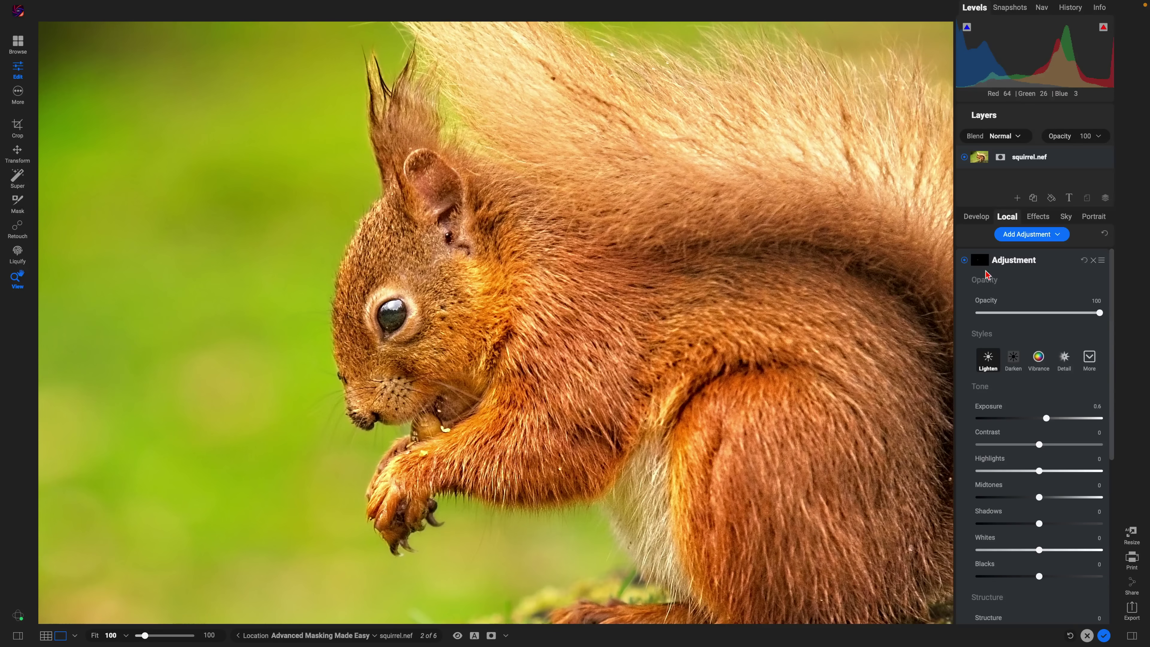
click(964, 260)
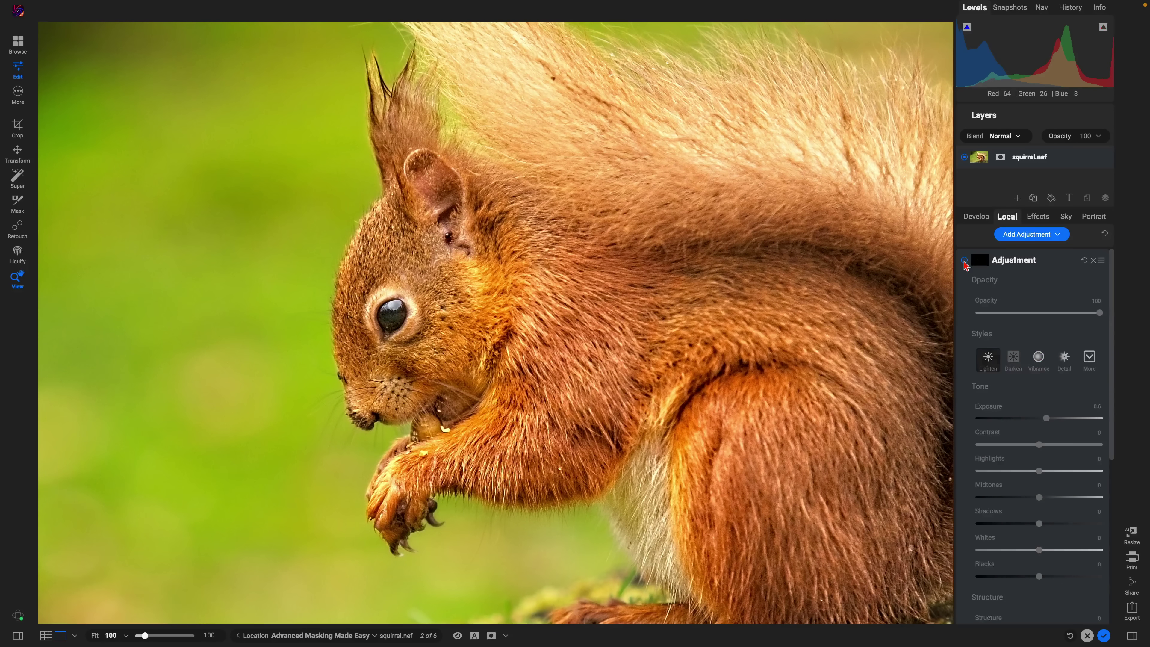
click(964, 261)
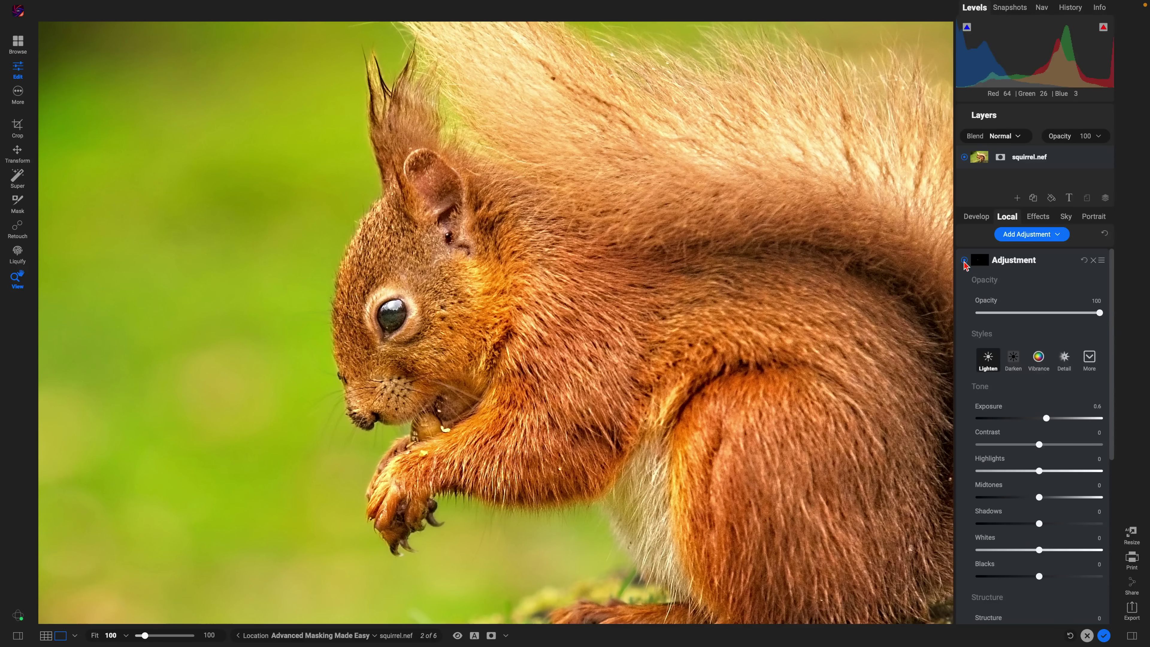
click(964, 261)
click(964, 261)
click(964, 261)
click(964, 261)
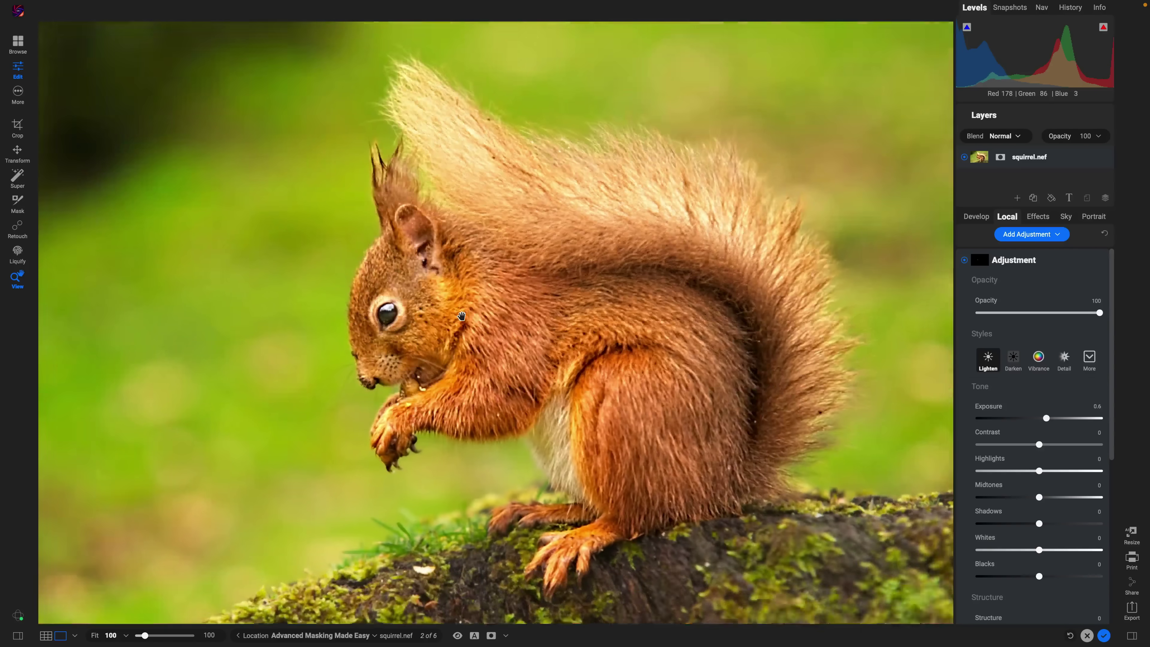
click(461, 316)
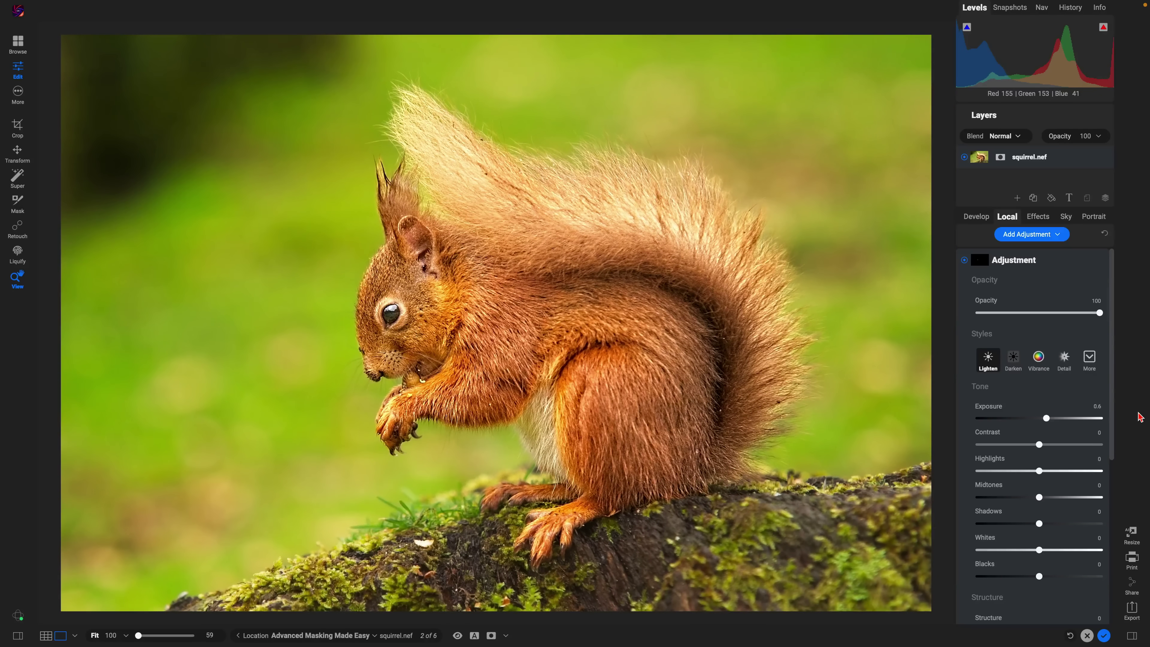
Compare the whole edited photo with the unedited original, leaving the preview of all edits on.
key(p)
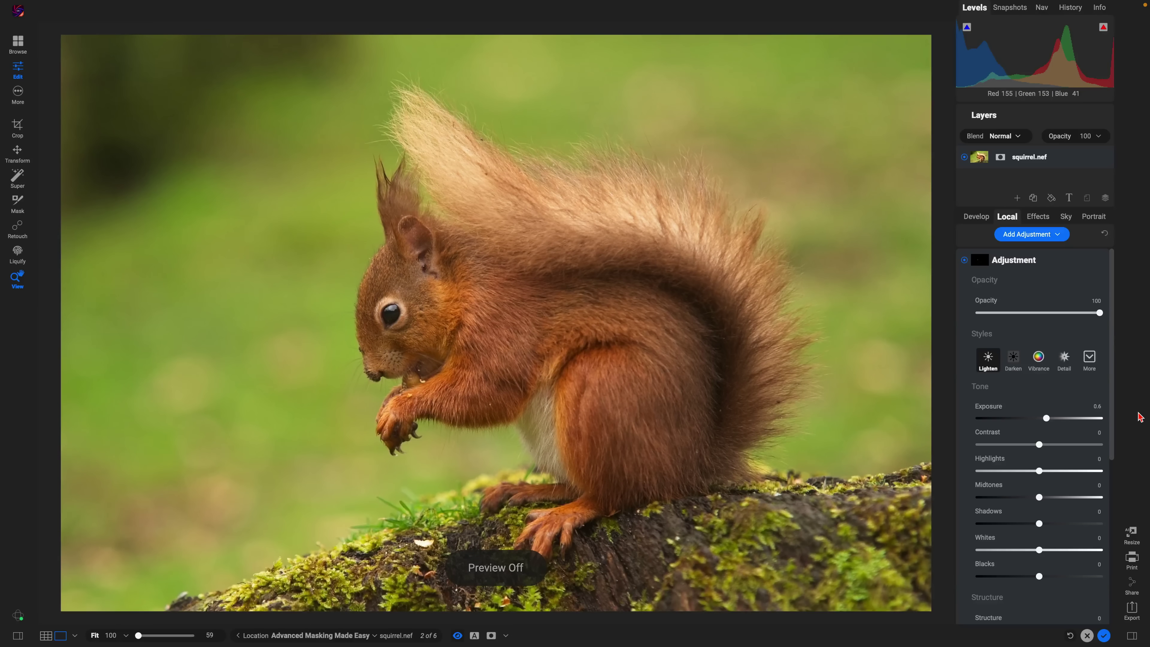
key(p)
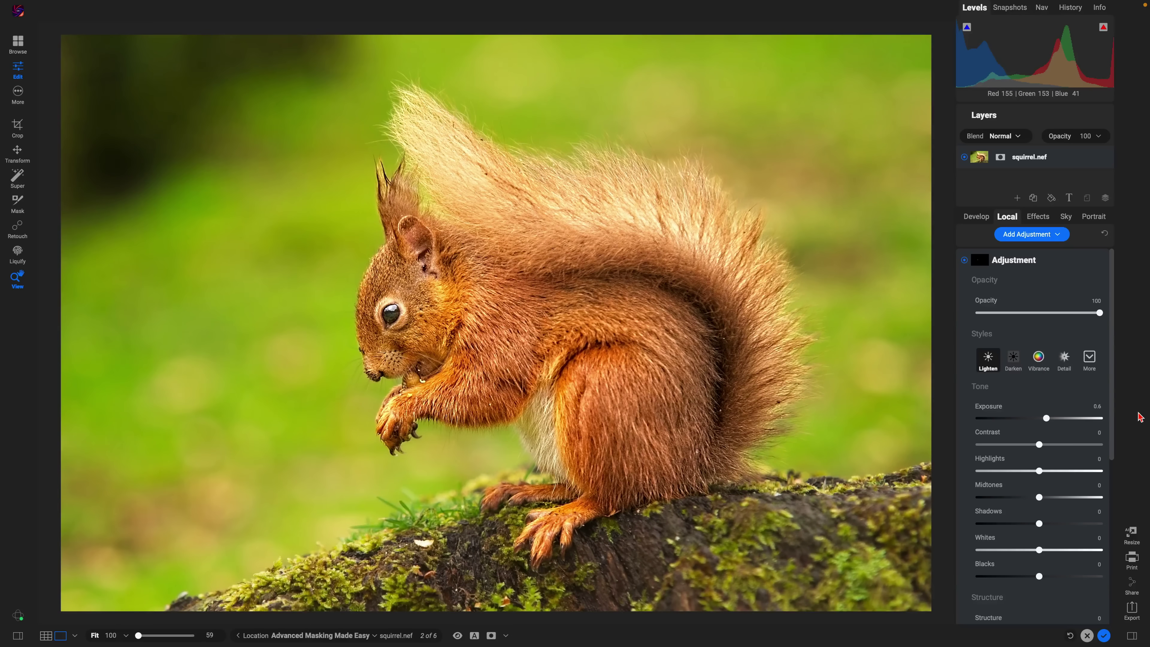
key(p)
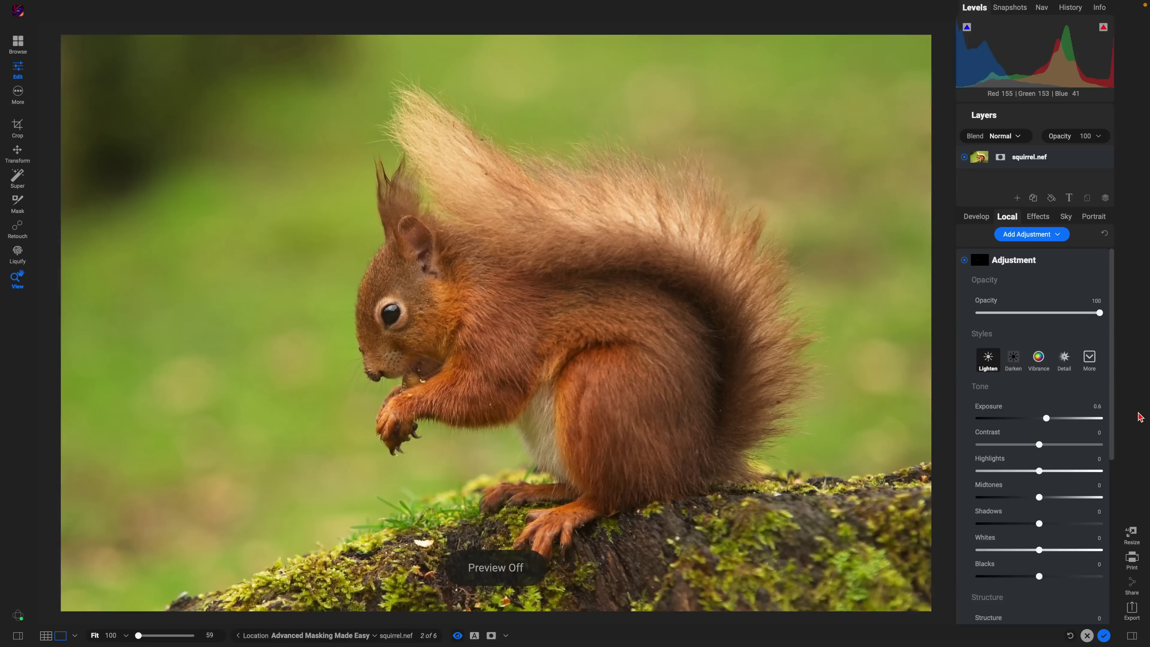
key(p)
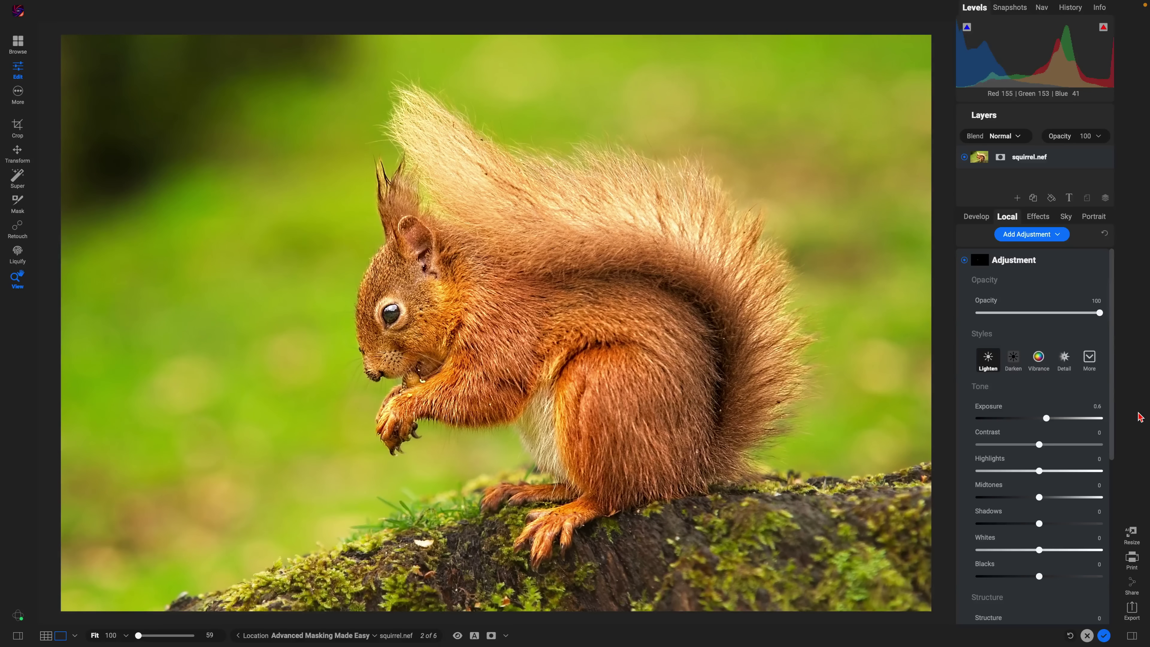
key(p)
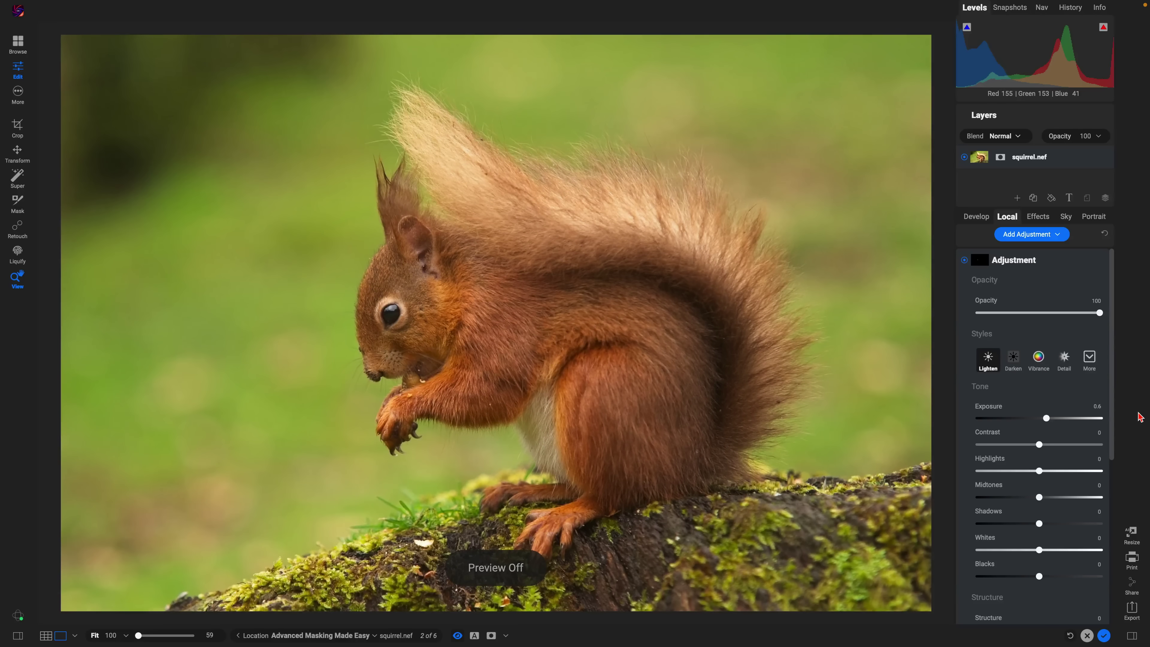
key(p)
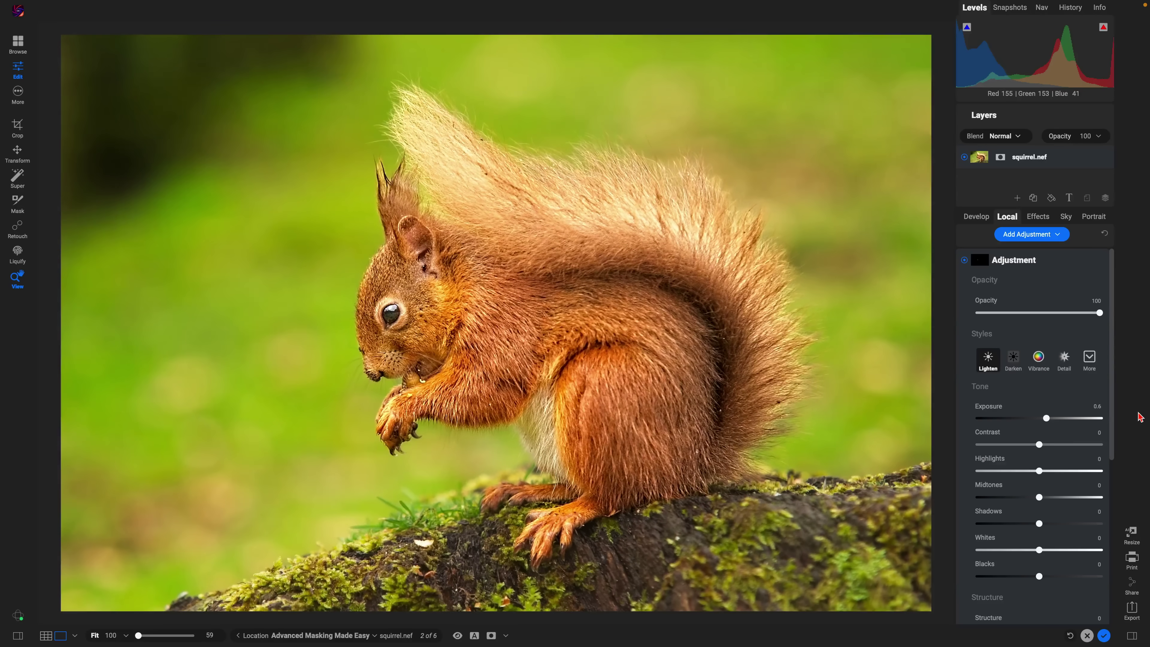
Check the squirrel photo once more with the edits hidden, leaving them shown.
key(p)
key(p)
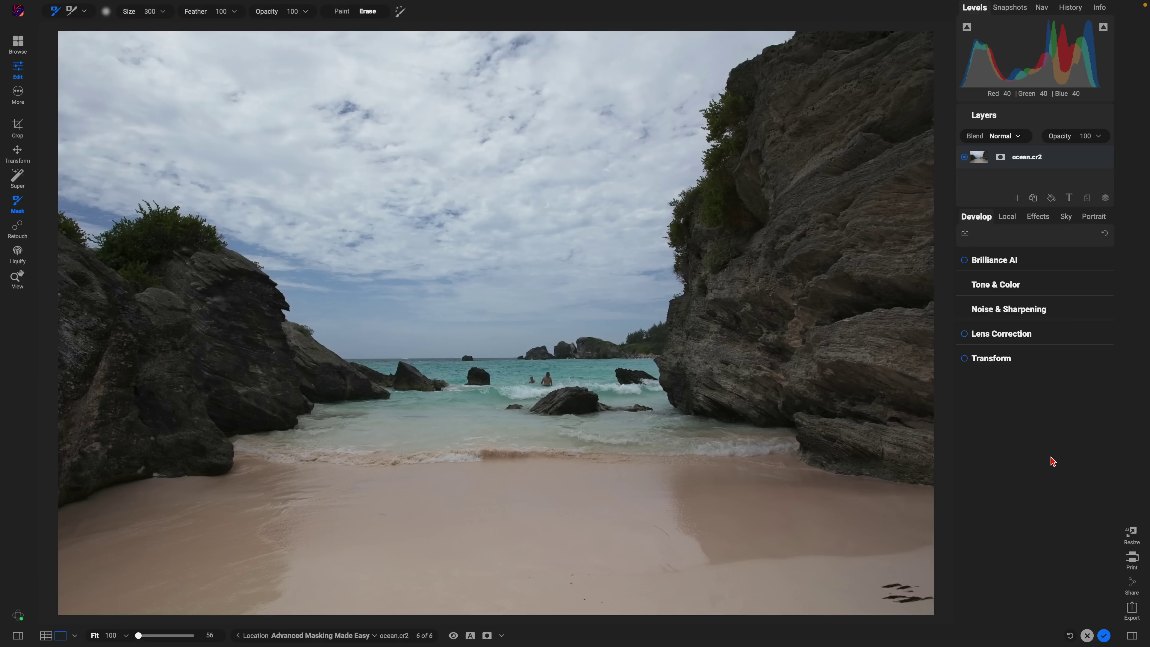
Replace the sky in the ocean photo with Sky Swap AI, previewing several OcuDrone categories and choosing OcuDrone Moody Blue.
key(z)
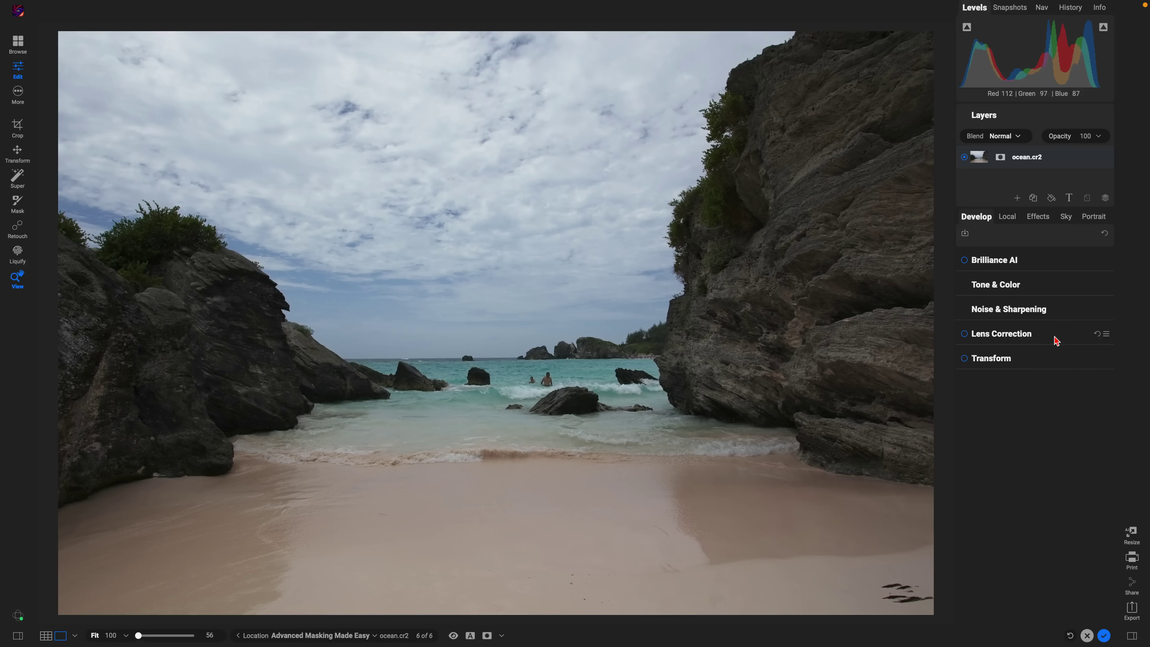
click(1059, 217)
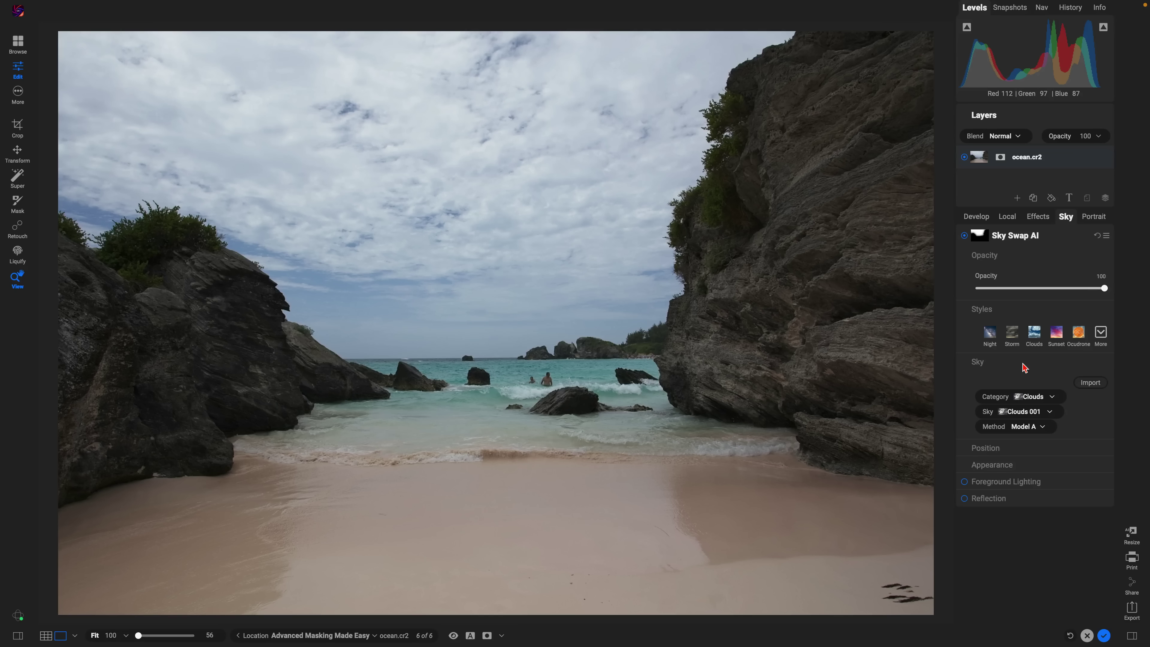
click(1050, 400)
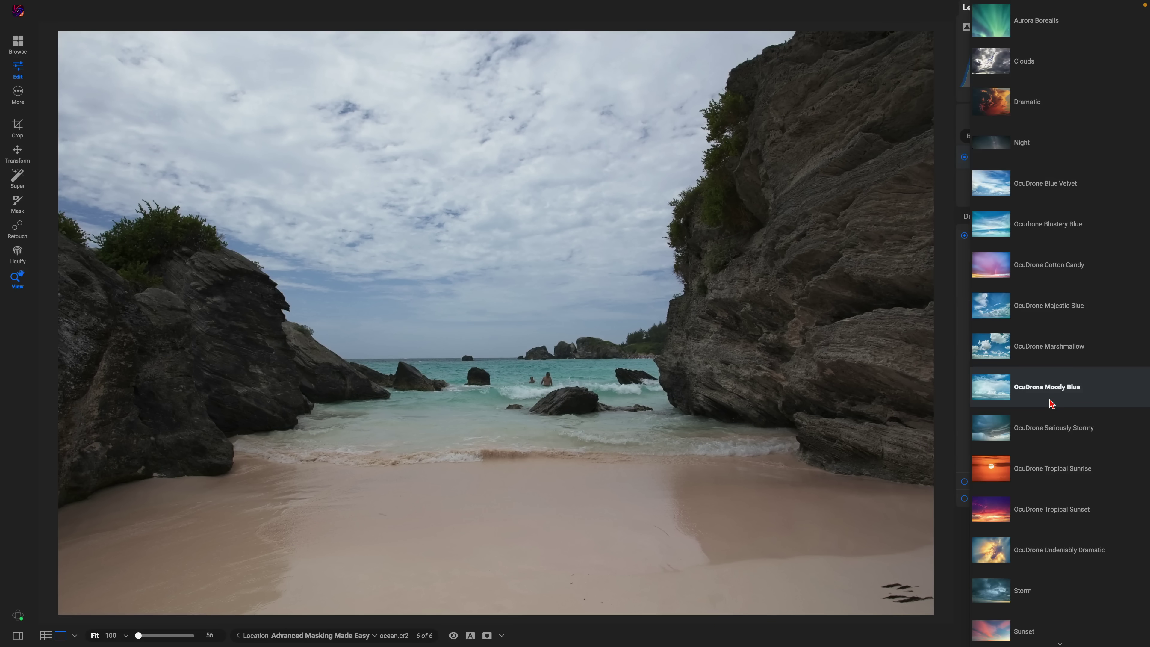
click(1031, 428)
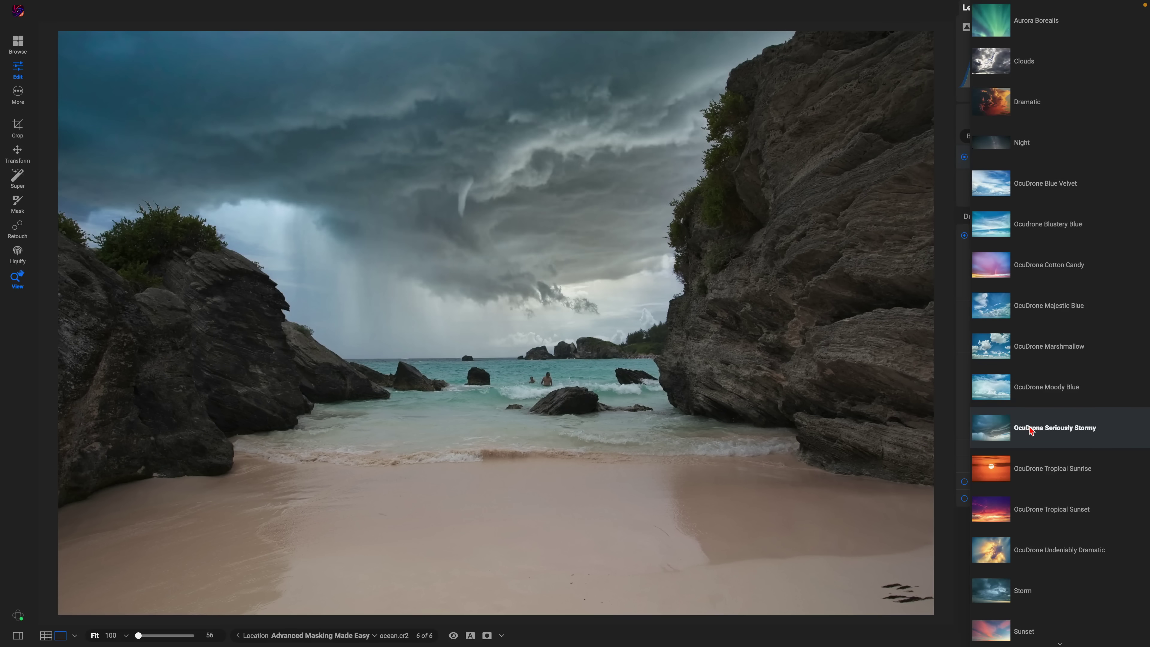
click(1036, 404)
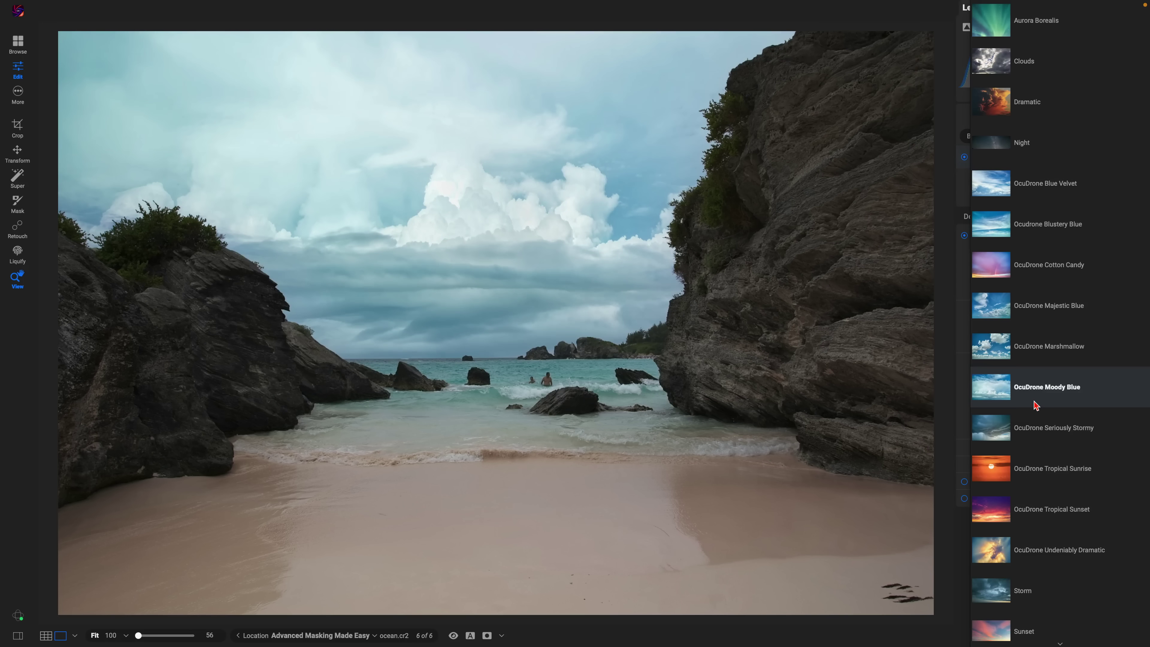
click(1046, 359)
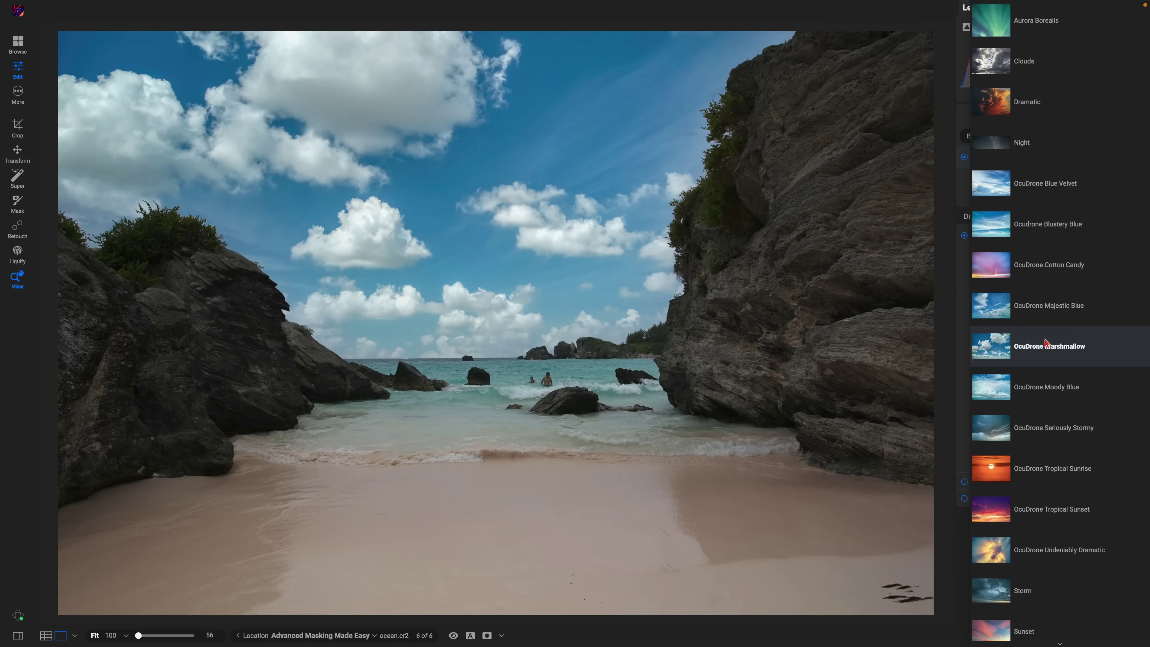
click(1049, 321)
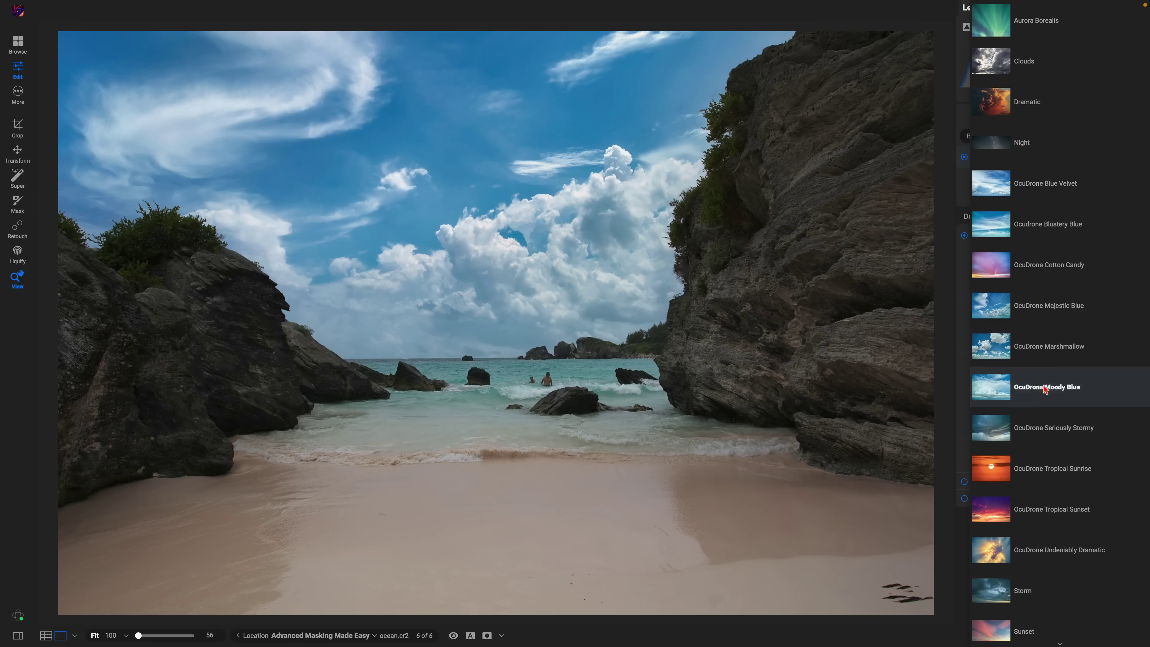
click(1060, 390)
click(1059, 389)
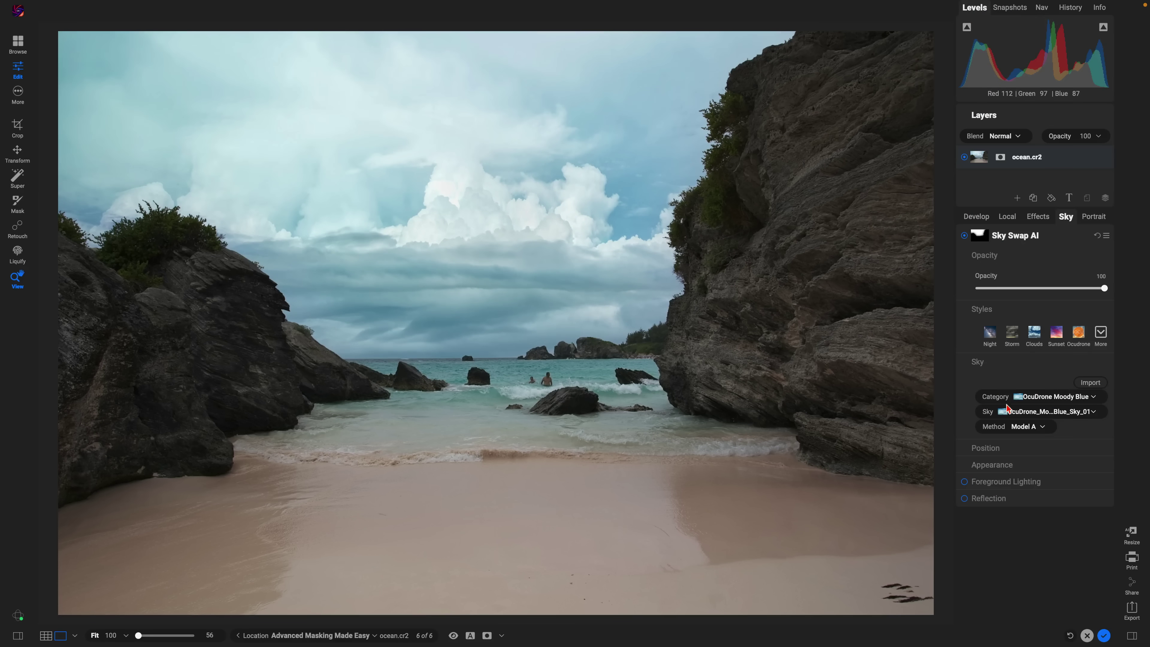
Preview different skies within the OcuDrone Moody Blue category and choose OcuDrone_Moody_Blue_Sky_09.
click(1050, 413)
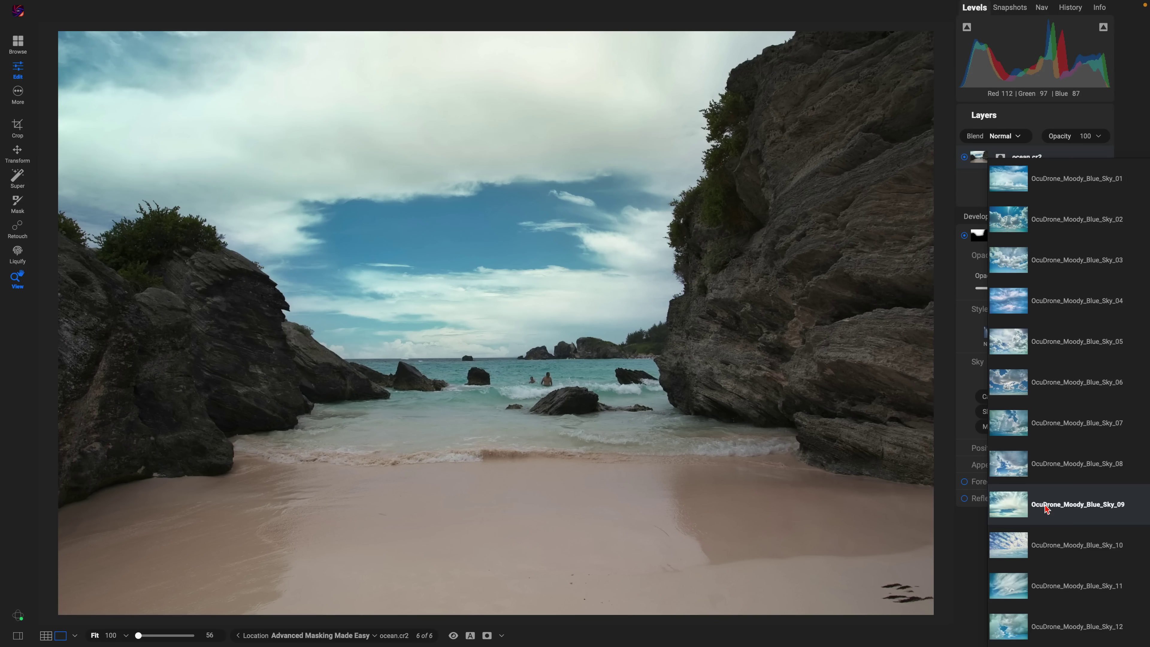
click(1051, 467)
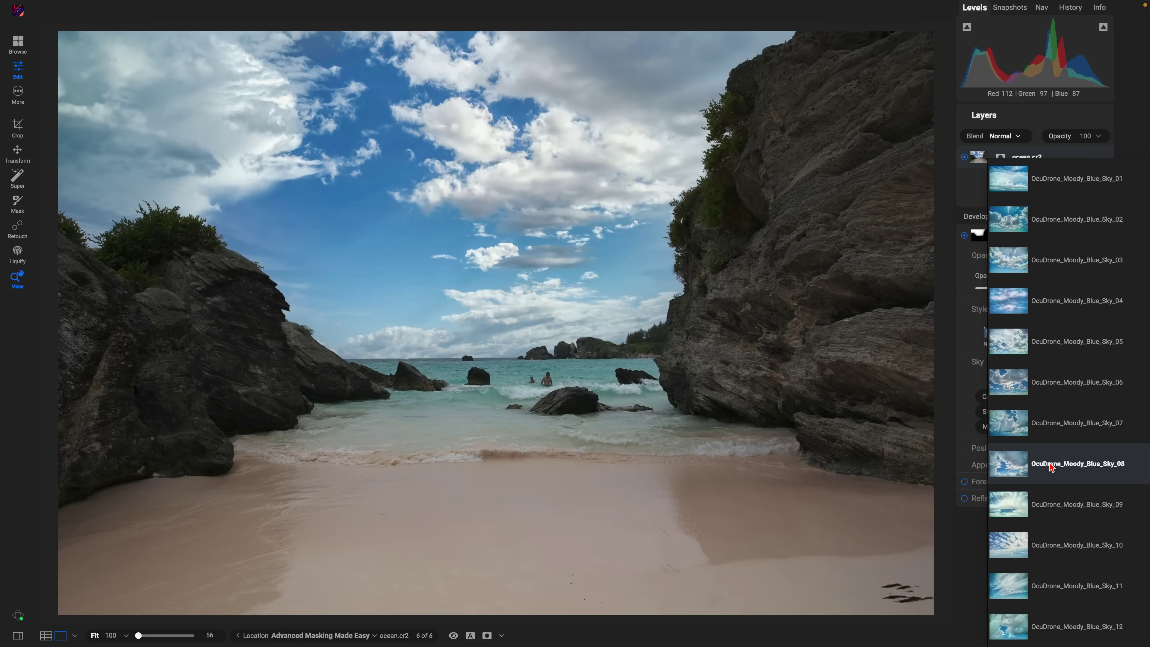
click(1055, 422)
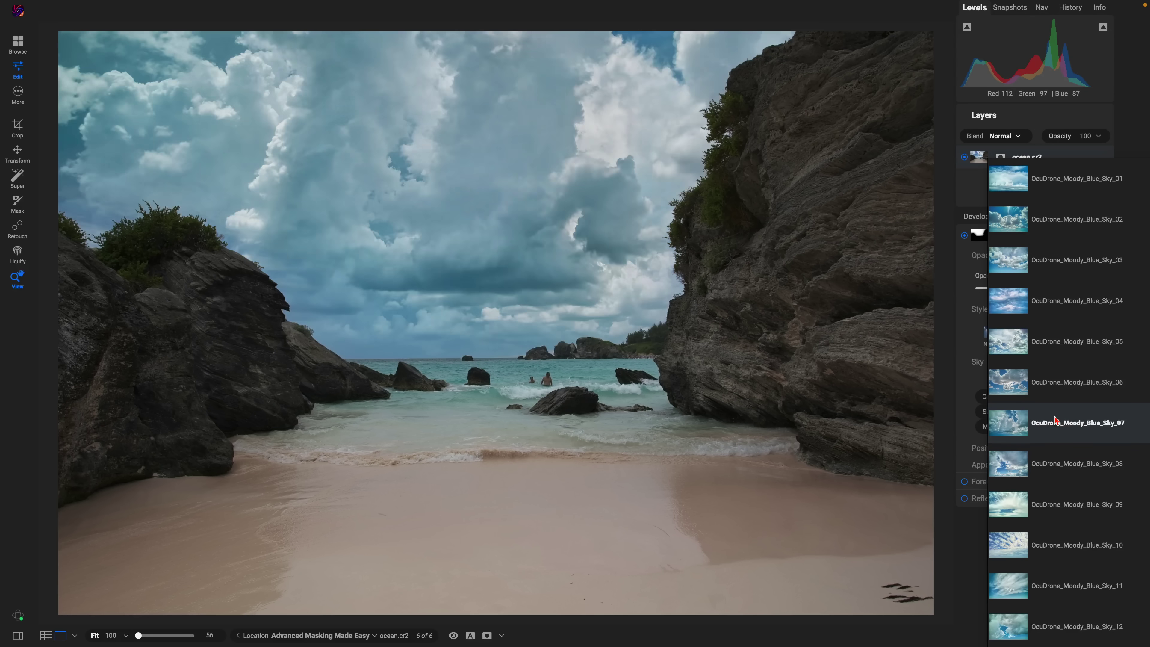
click(1057, 385)
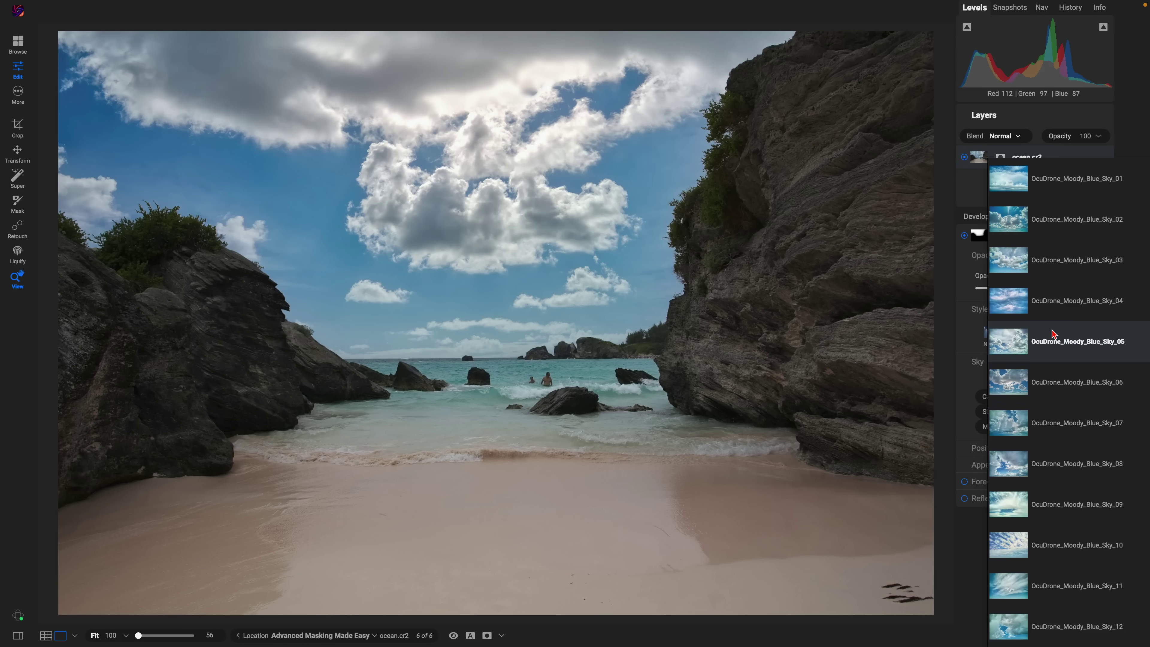
click(1055, 335)
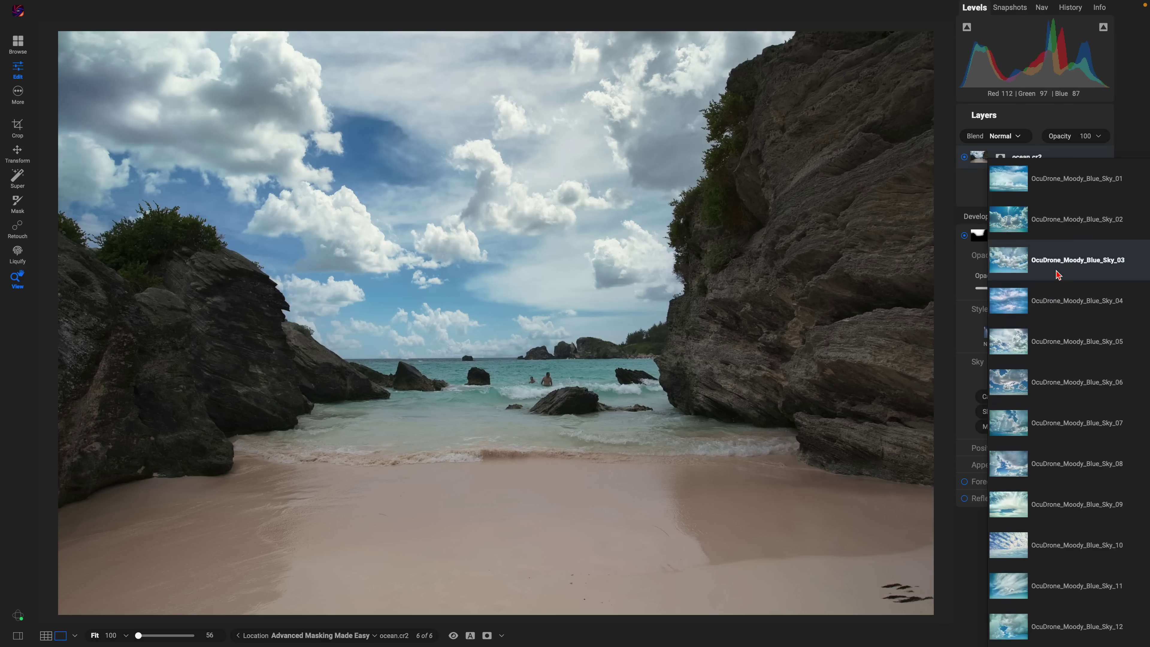
click(1055, 339)
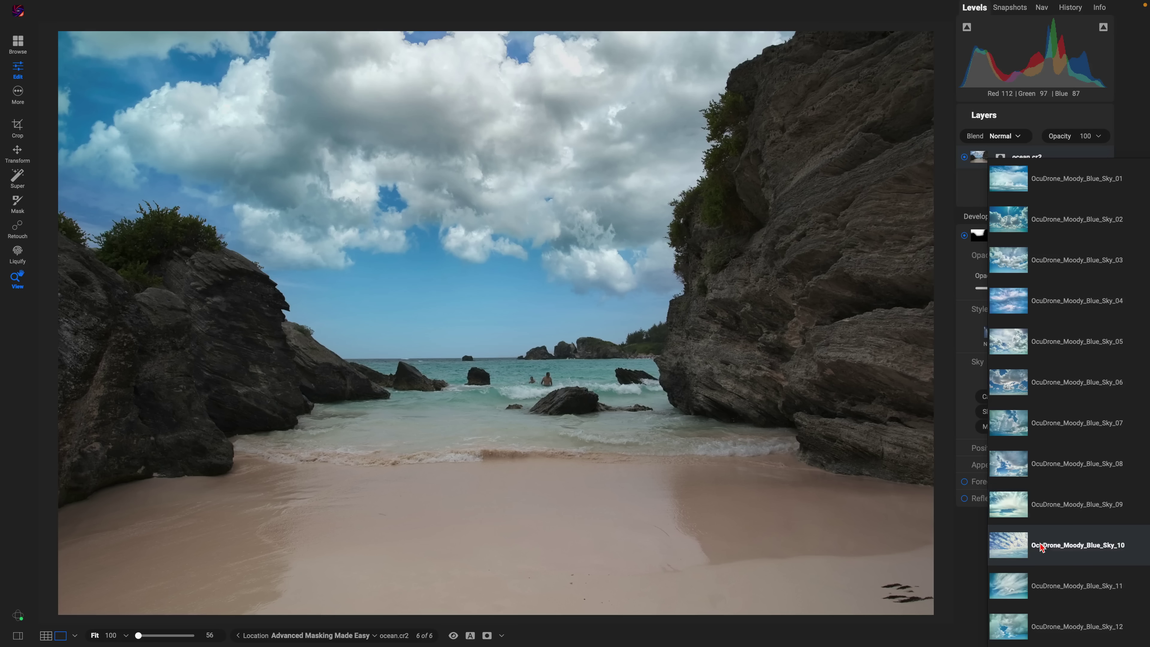
click(1037, 625)
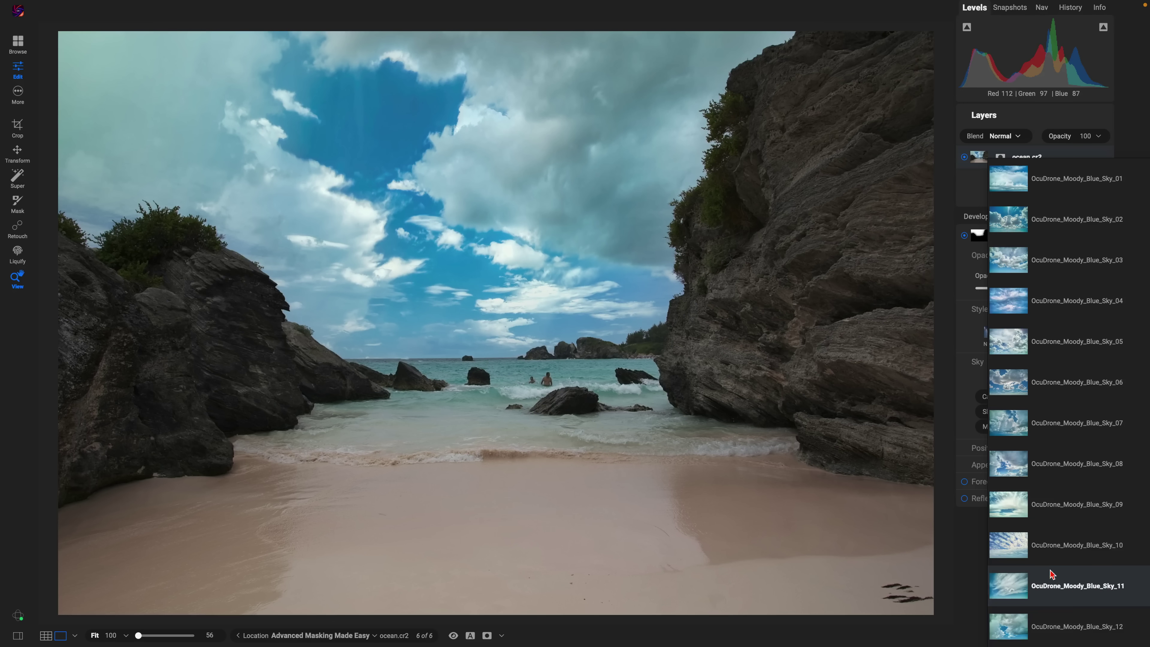
click(1056, 515)
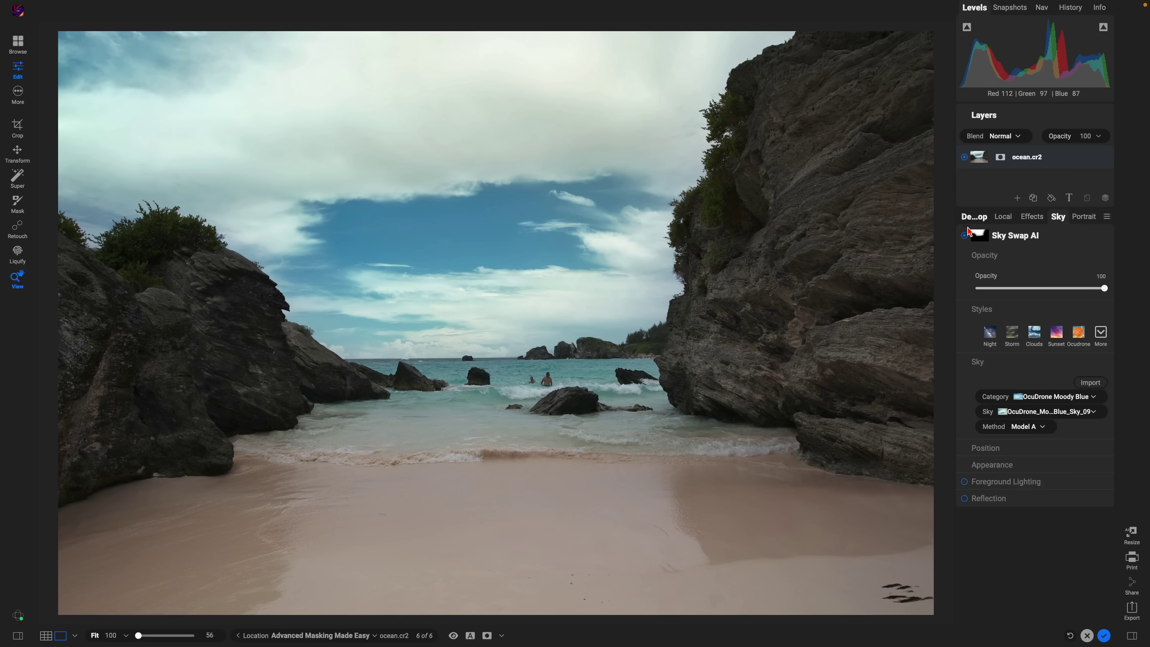
Compare the ocean photo with and without the swapped sky, leaving Sky Swap AI on.
click(964, 237)
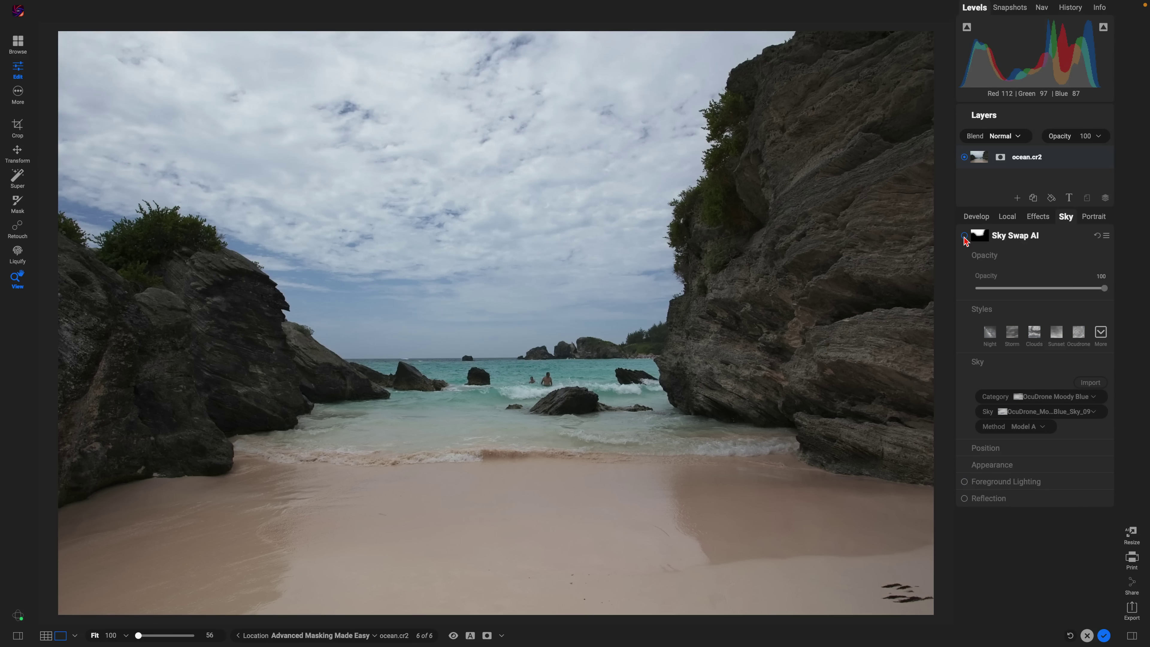
click(964, 236)
click(965, 237)
click(965, 237)
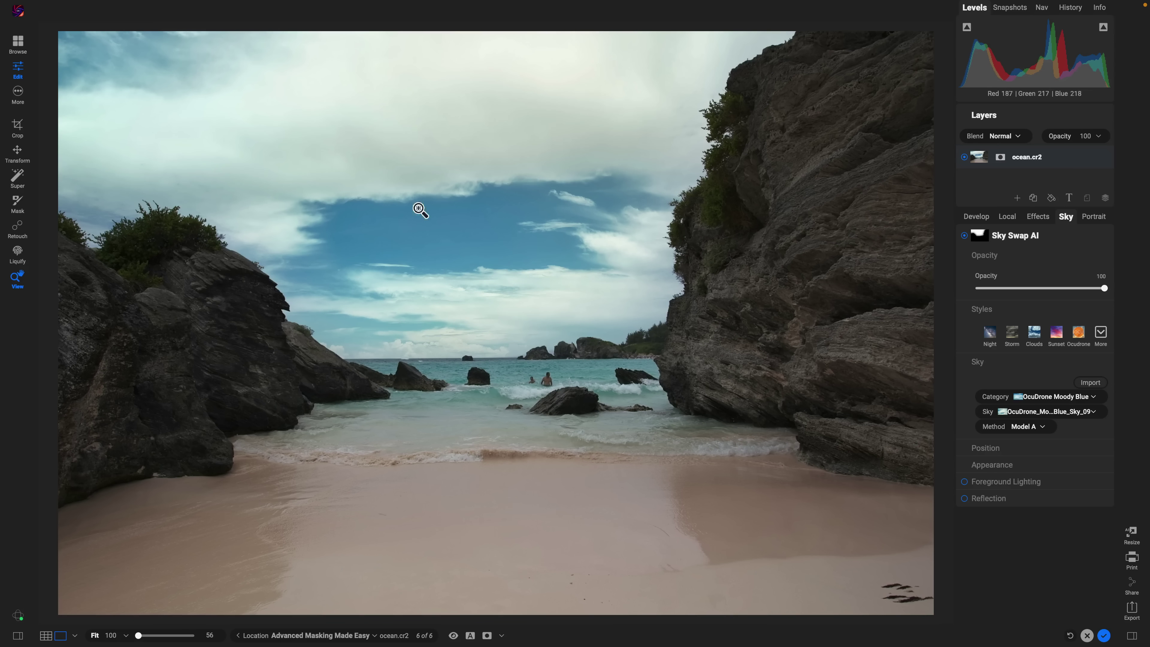
Adjust the ocean photo's Tone & Color with Contrast 12, Midtones 13 and Whites 18.
click(976, 218)
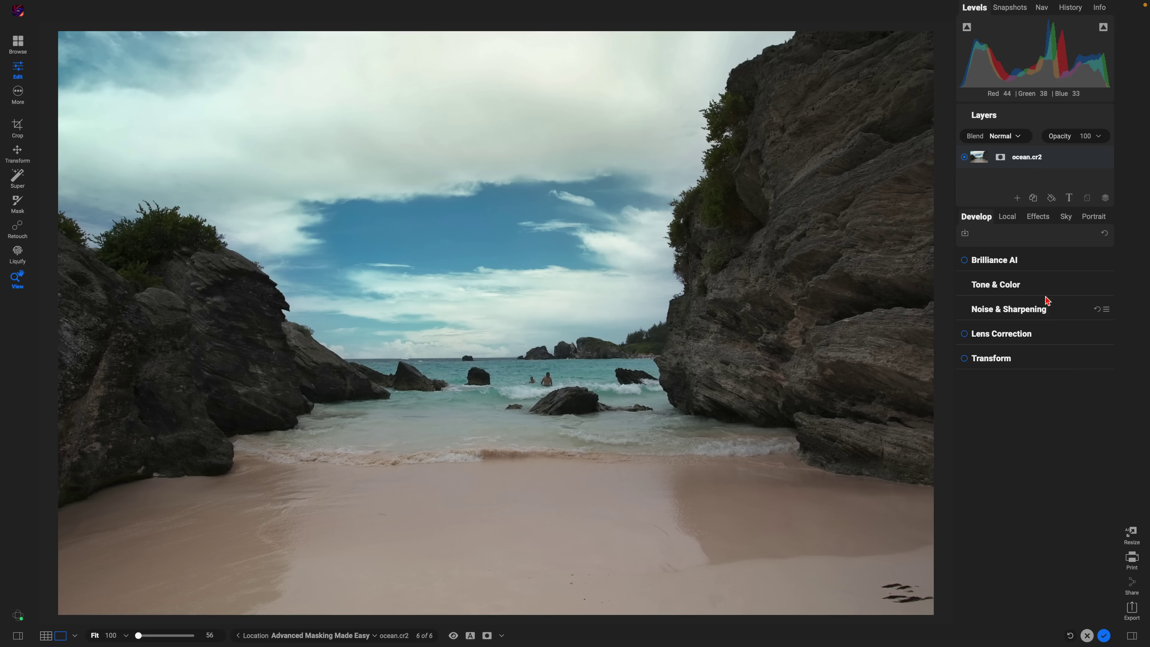
click(1047, 286)
drag(1040, 405, 1046, 405)
drag(1041, 459, 1047, 460)
drag(1038, 511, 1049, 512)
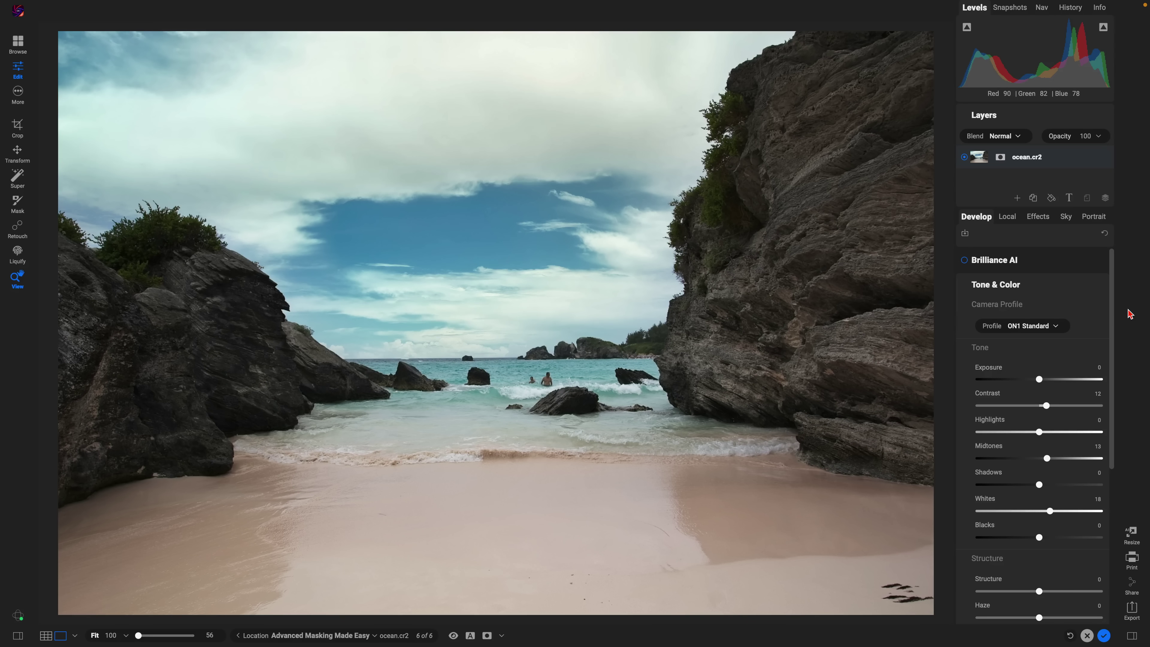
Compare the edited ocean photo with the unedited original, leaving the preview of all edits on.
key(super+p)
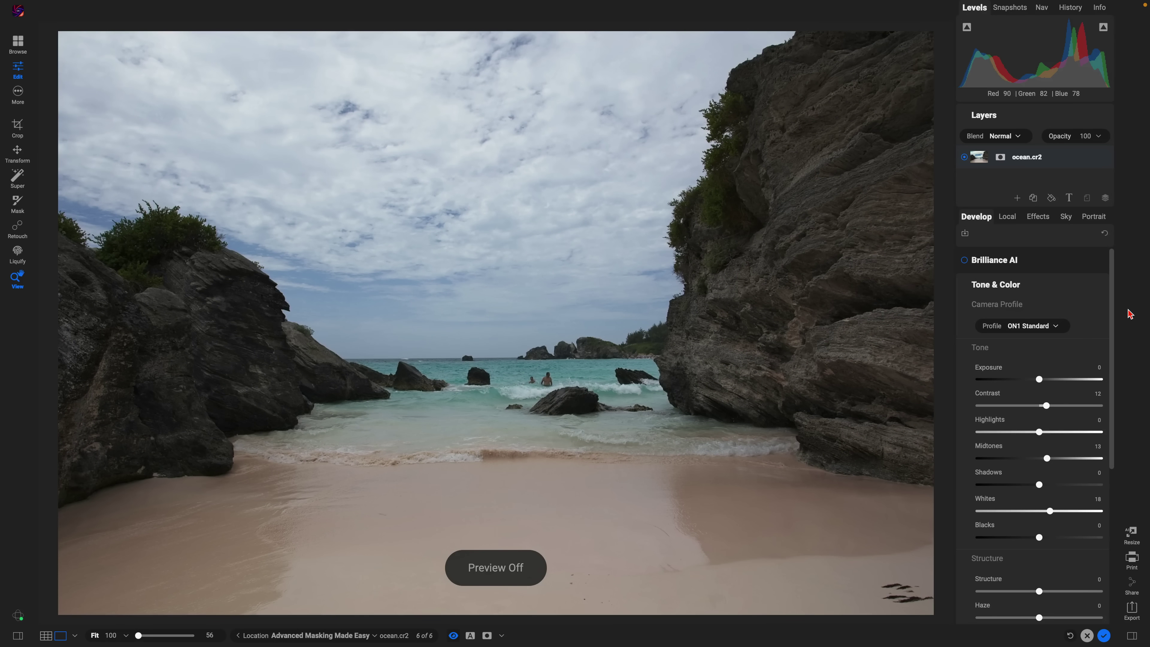
key(super+p)
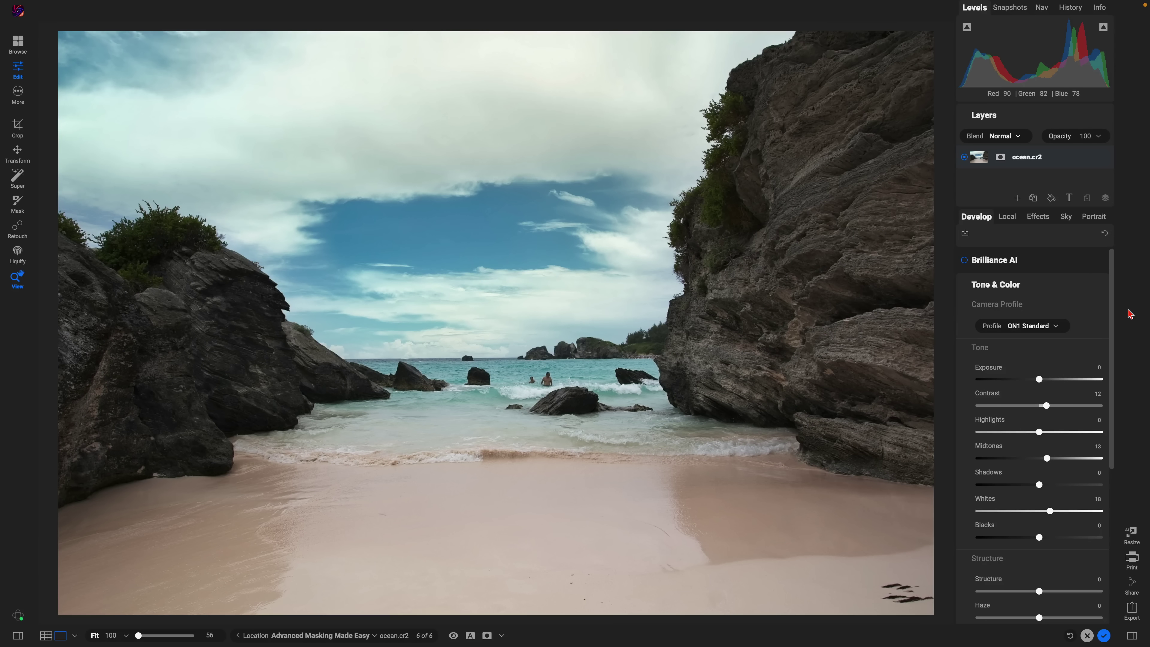
Combine foggy forest.orf and deer.jpg from the "deer in forest" folder as layers in one document.
key(super+4)
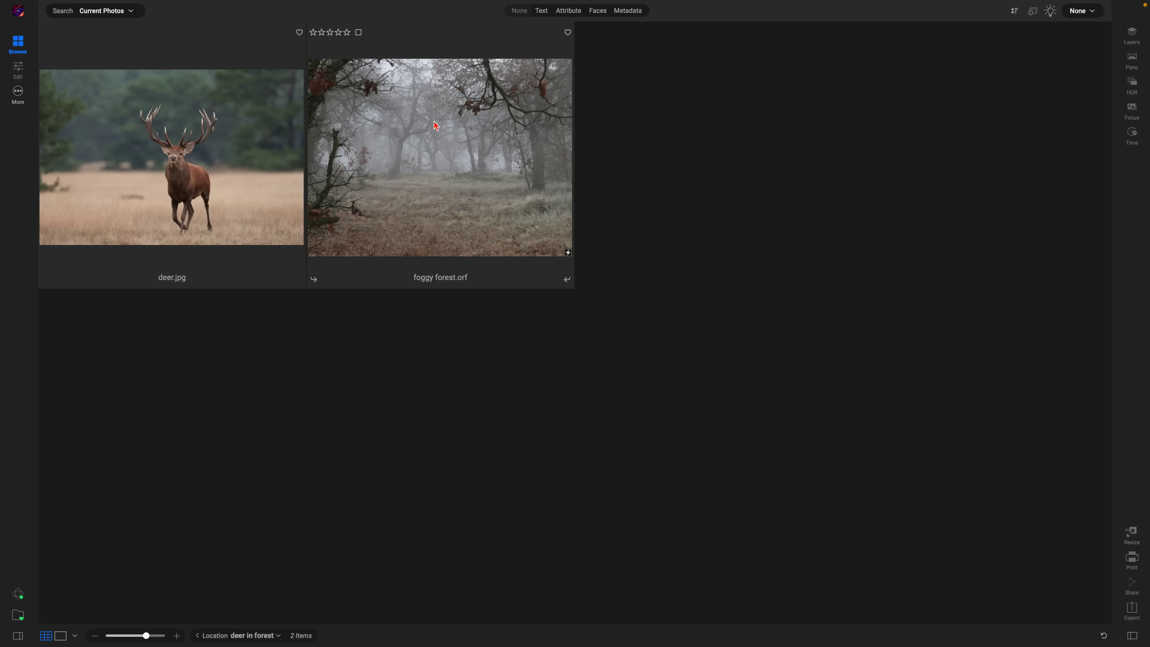
click(487, 198)
shift+click(218, 188)
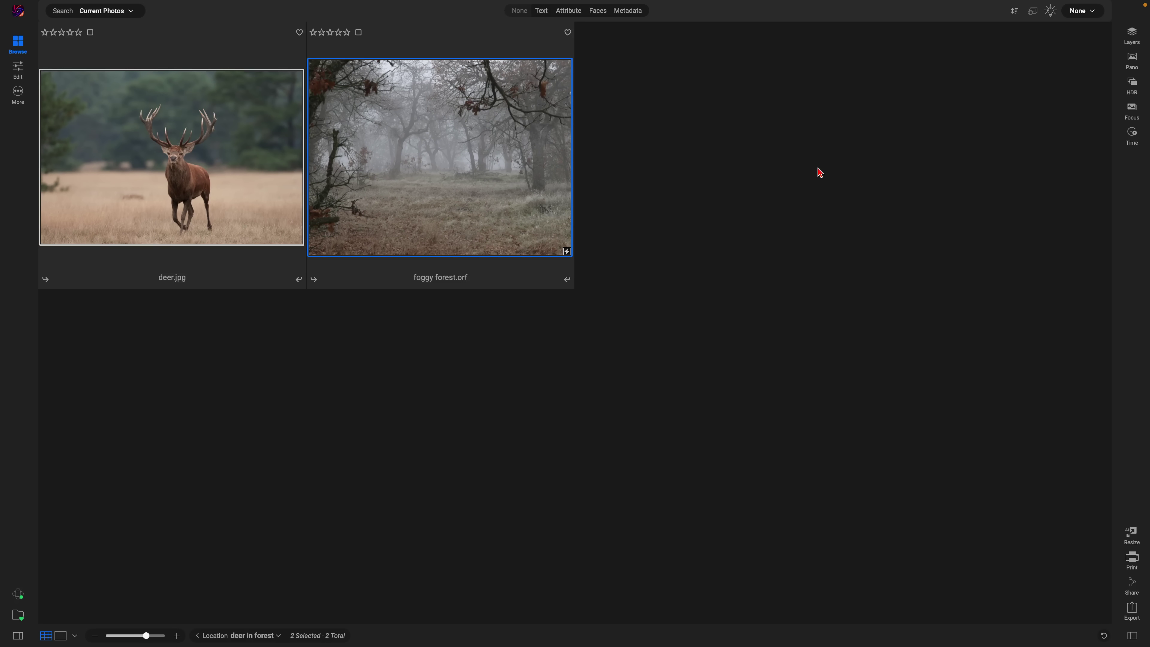
click(1133, 39)
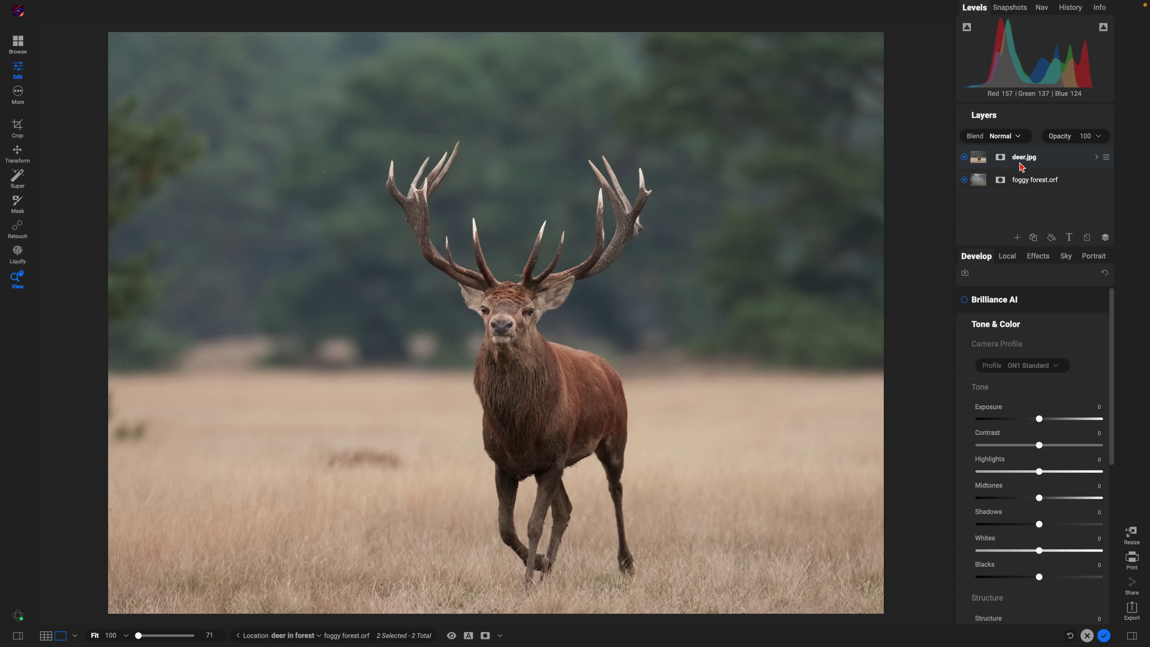
Mask the deer.jpg layer down to just the deer with the Quick Mask AI Brush and apply the mask.
click(1001, 158)
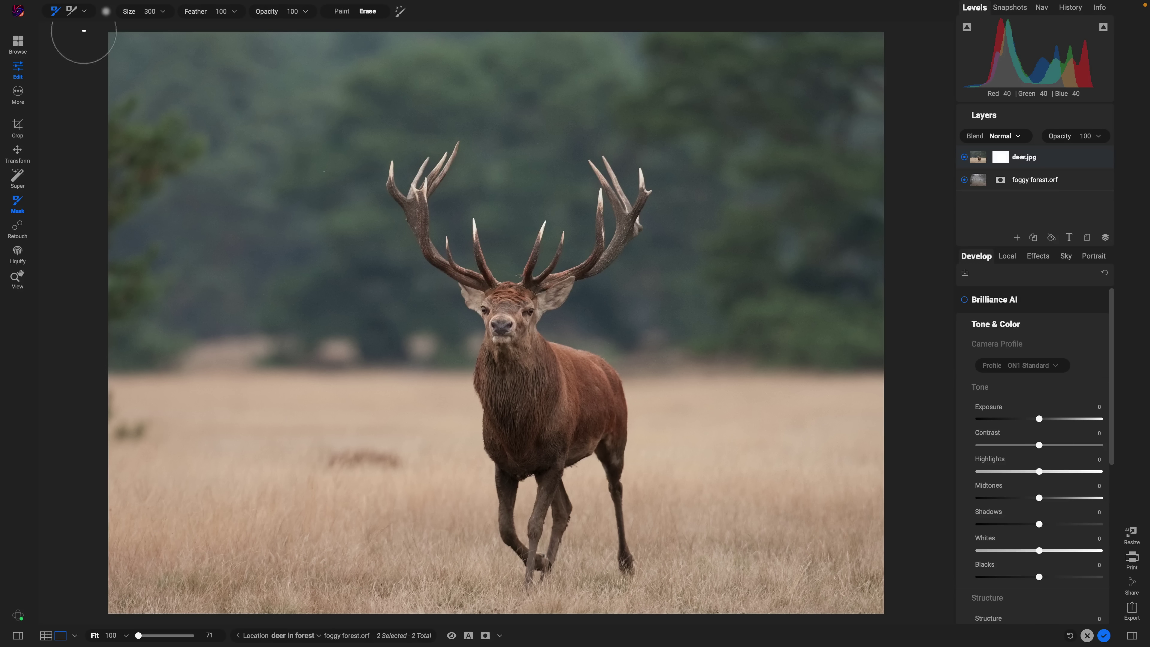
click(85, 13)
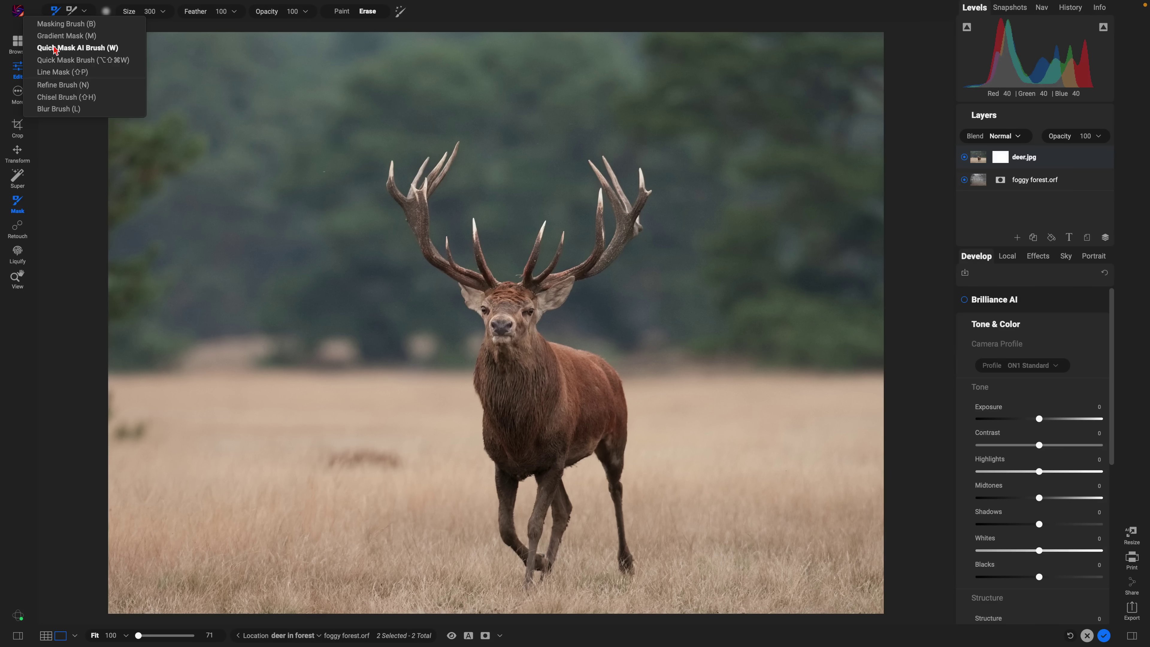
click(77, 48)
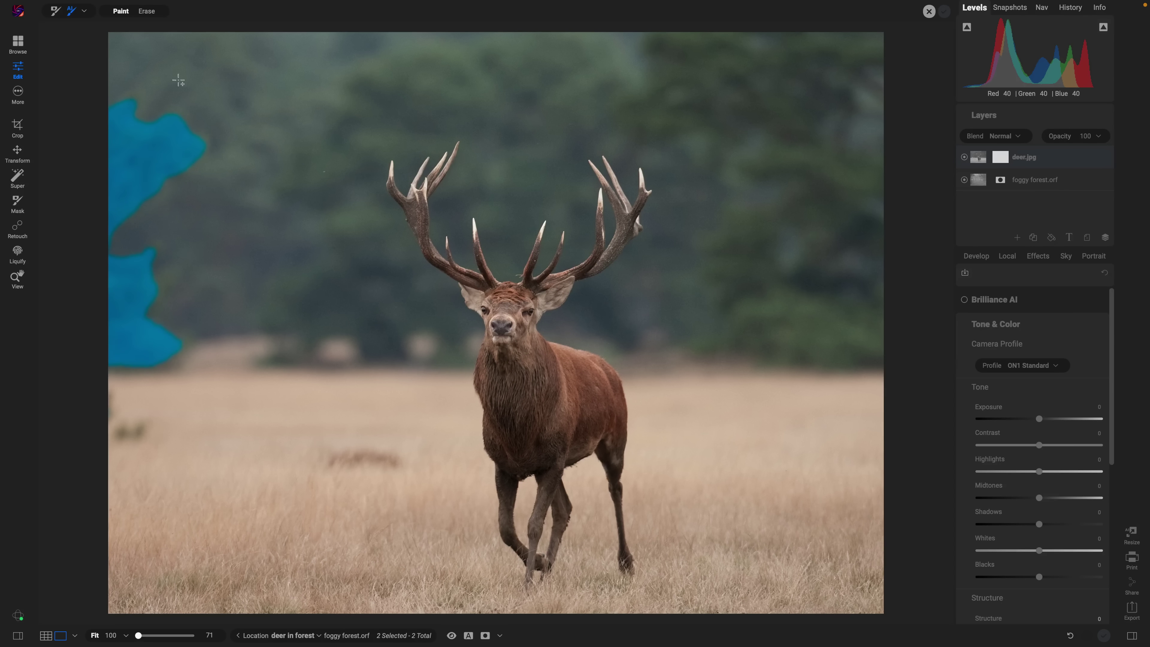
drag(362, 136, 738, 616)
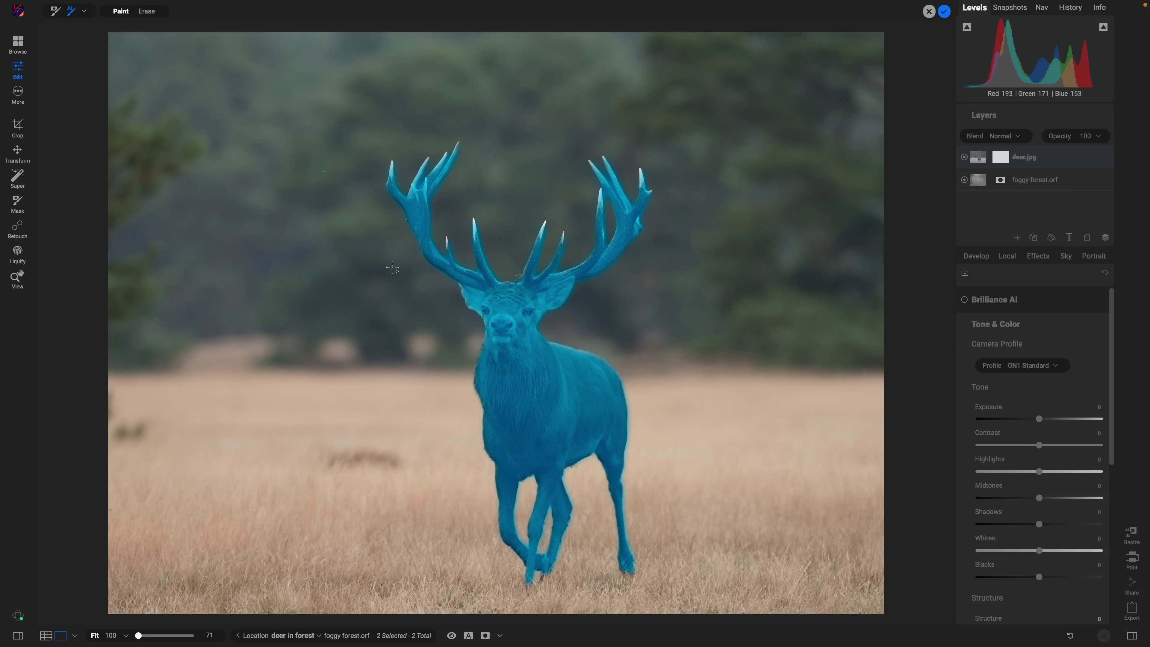
click(150, 40)
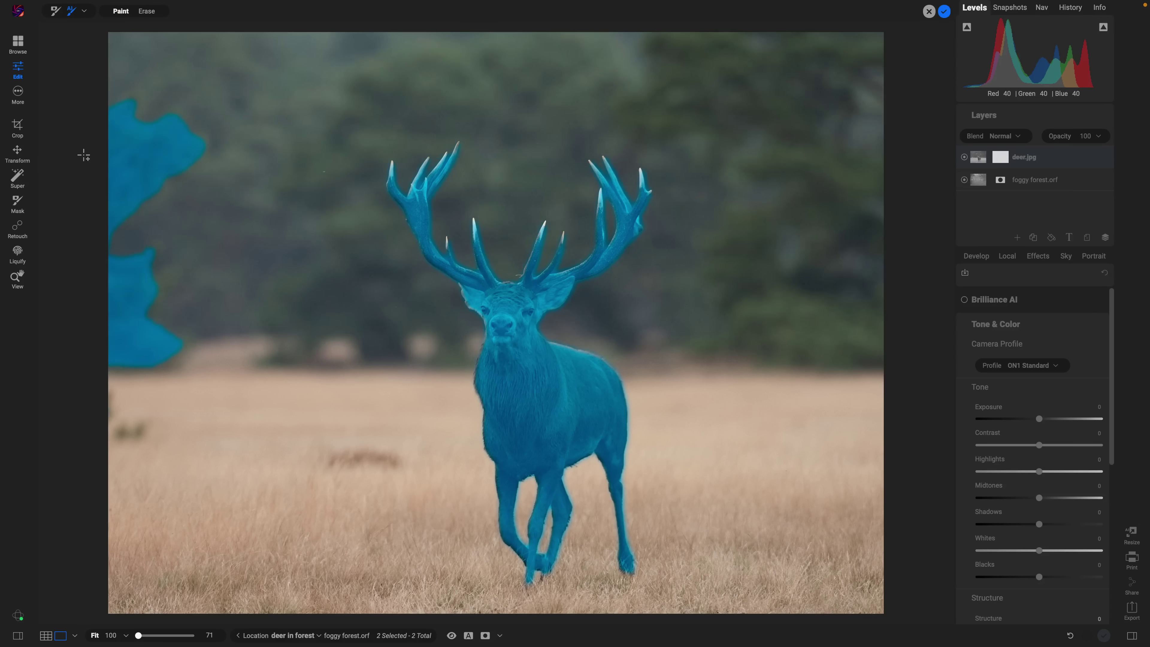
click(945, 12)
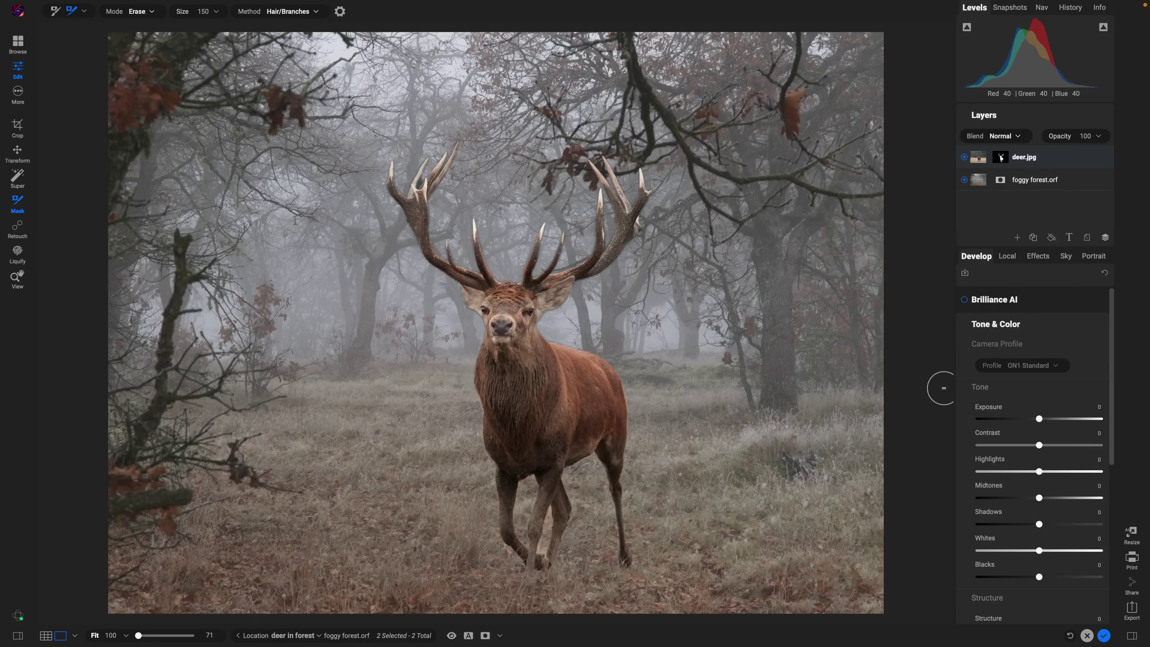
Scale the deer.jpg layer down to about 1642 x 1095 and place the deer in the clearing, left of the image centre.
key(v)
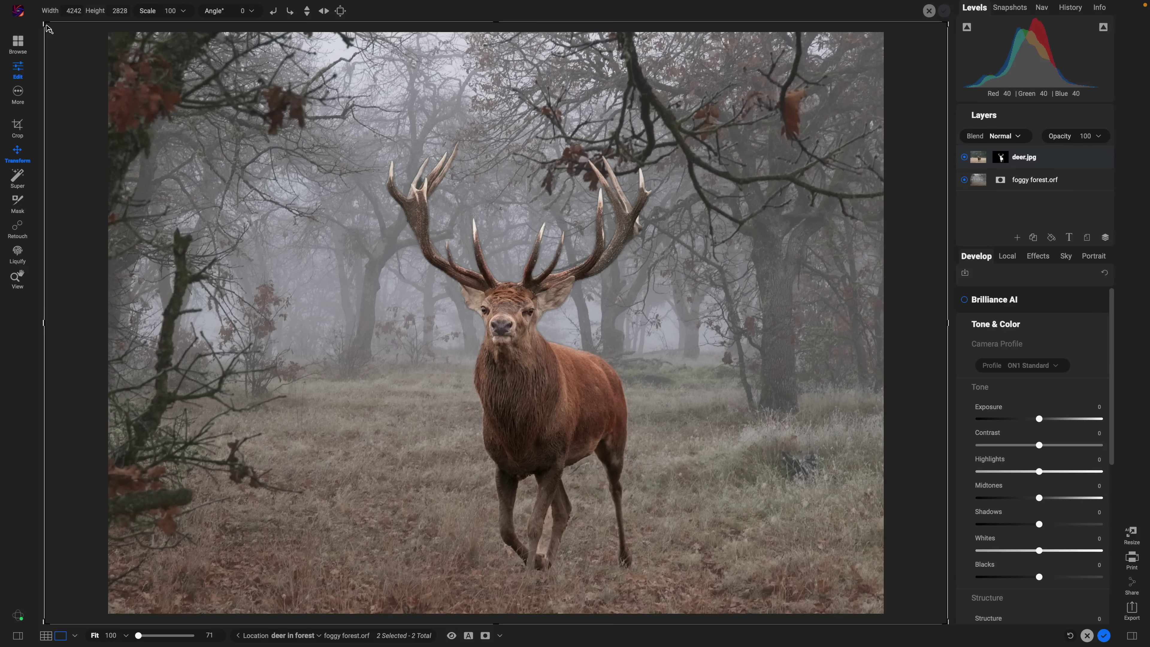
drag(47, 29, 417, 292)
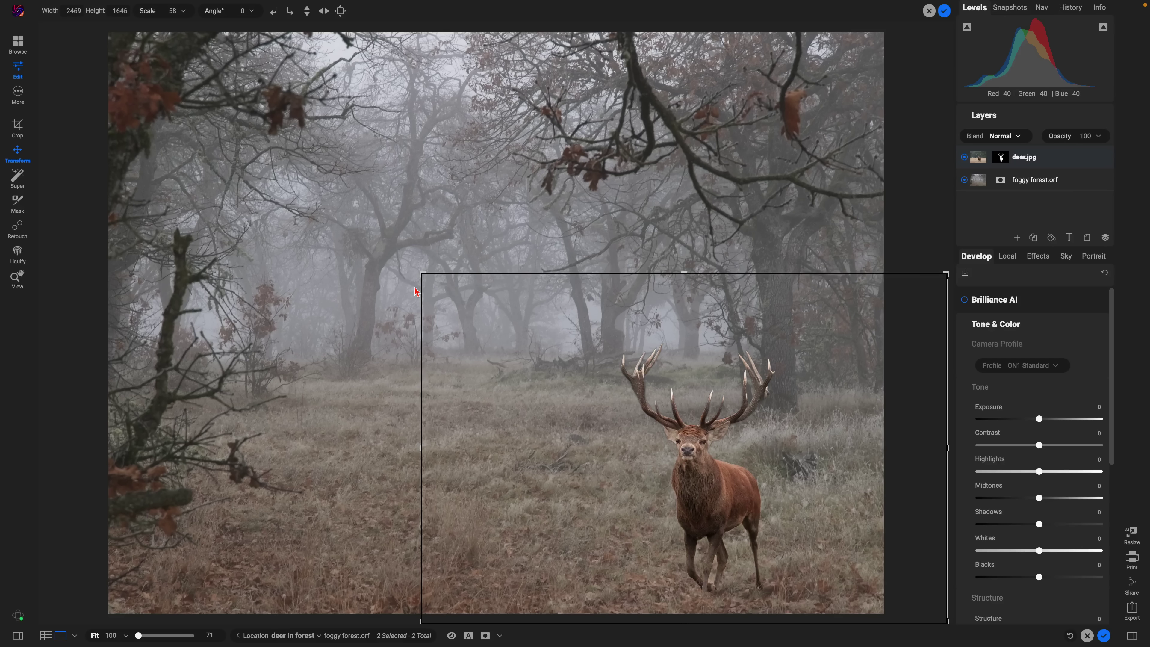
drag(806, 495, 499, 369)
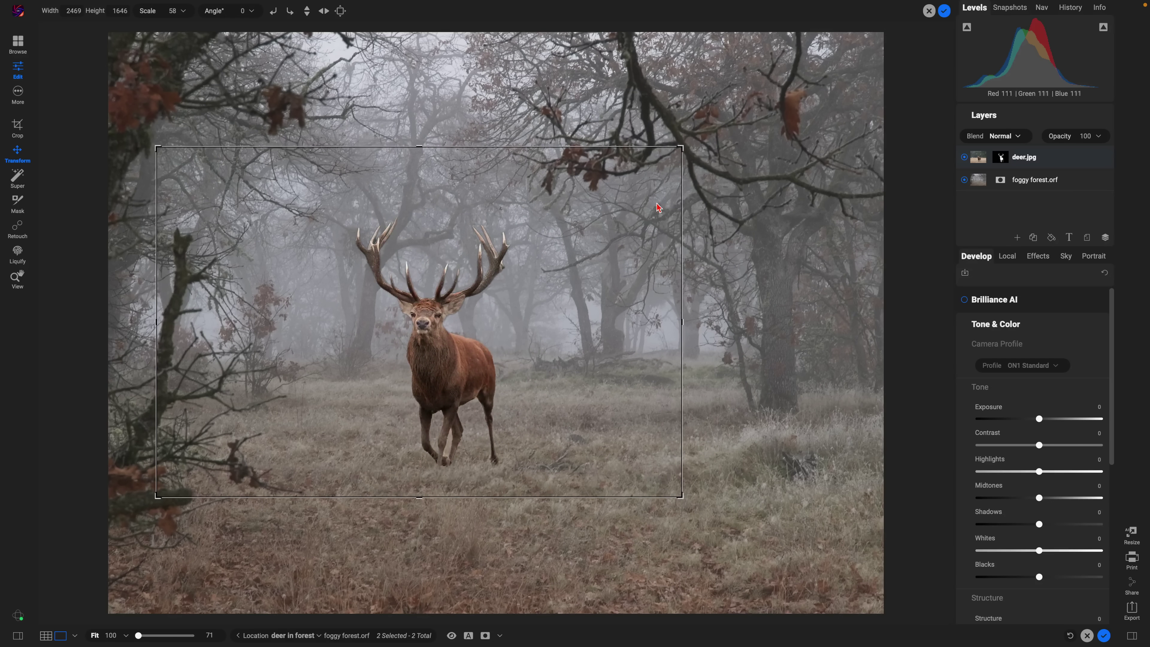
drag(682, 153, 495, 272)
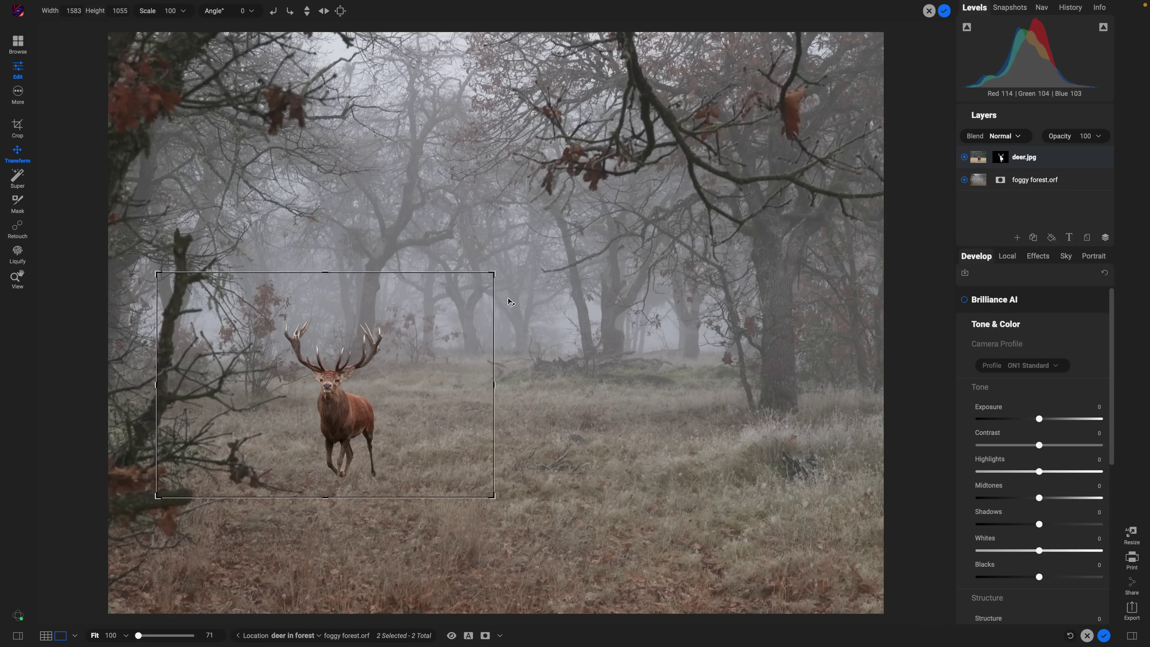
drag(362, 437, 461, 380)
drag(594, 221, 601, 208)
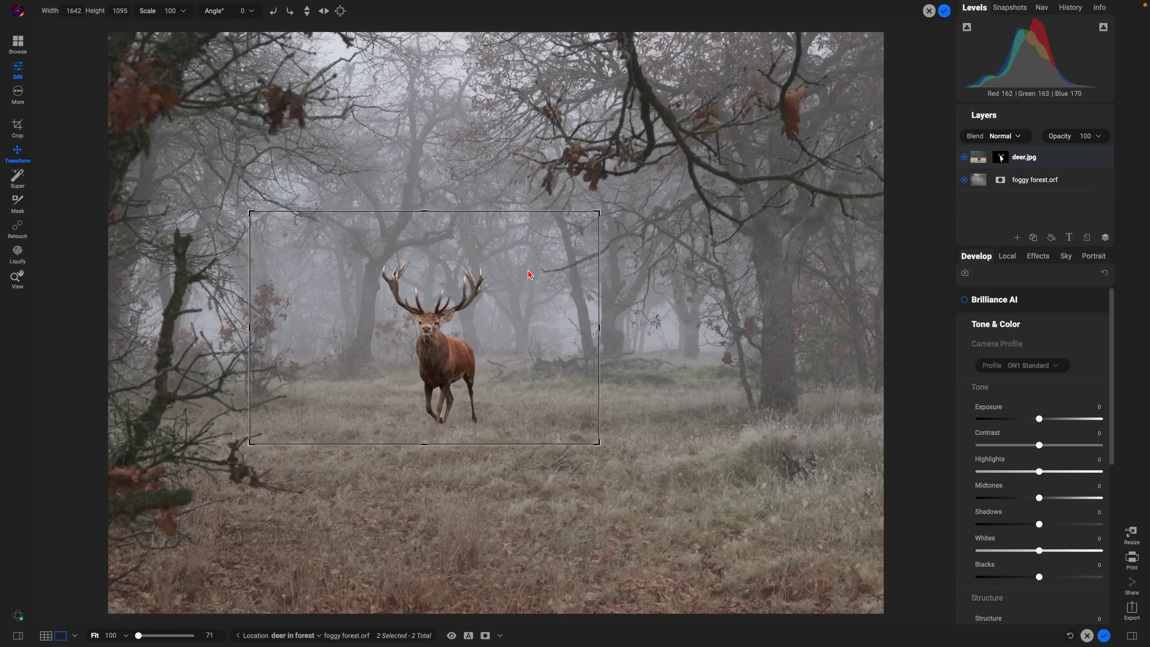
drag(528, 268, 527, 271)
Fade the deer's hooves into the grass by erasing with the Masking Brush at size 50, feather 100 and opacity 19.
key(z)
click(457, 414)
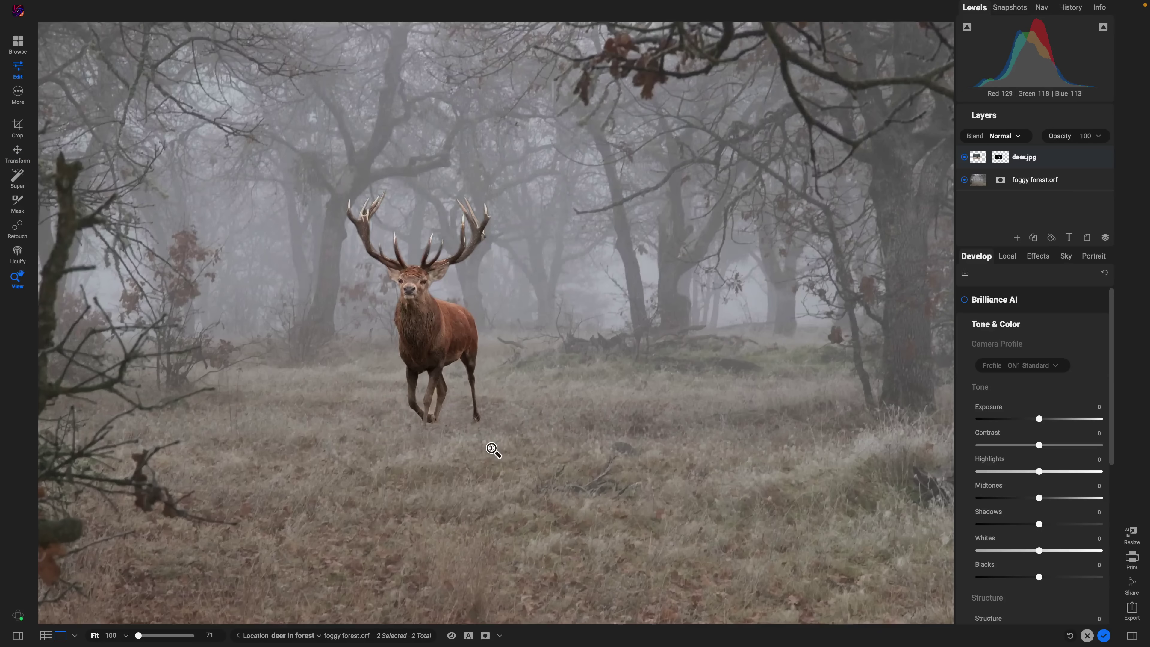
click(493, 451)
click(495, 455)
click(493, 456)
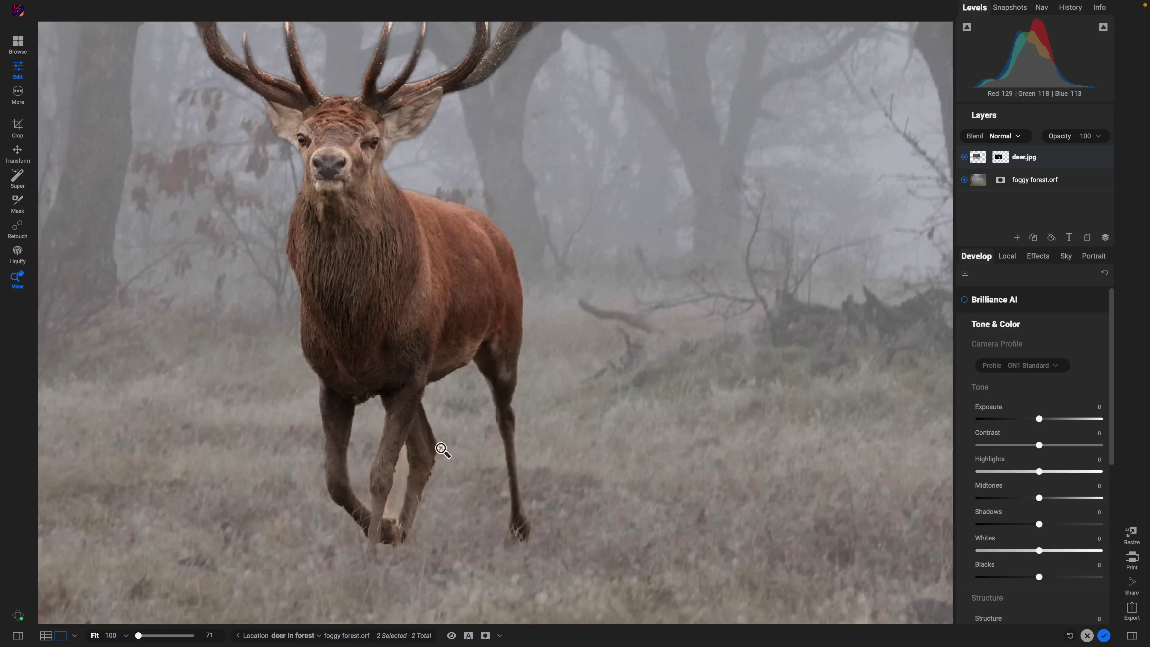
click(429, 412)
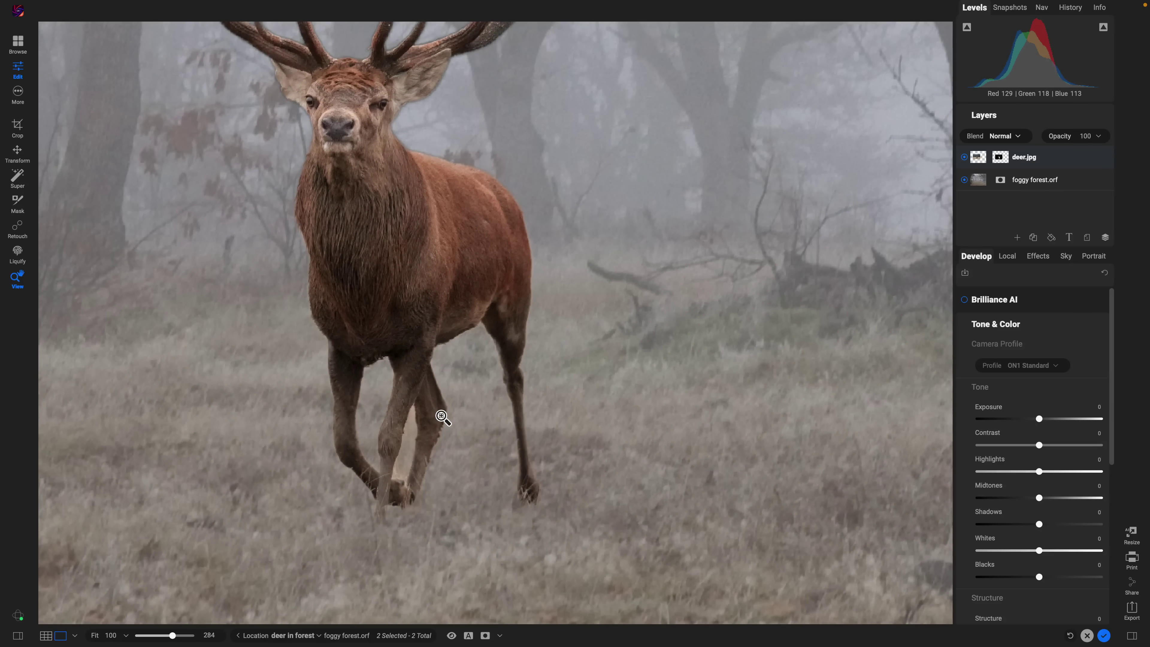
key(b)
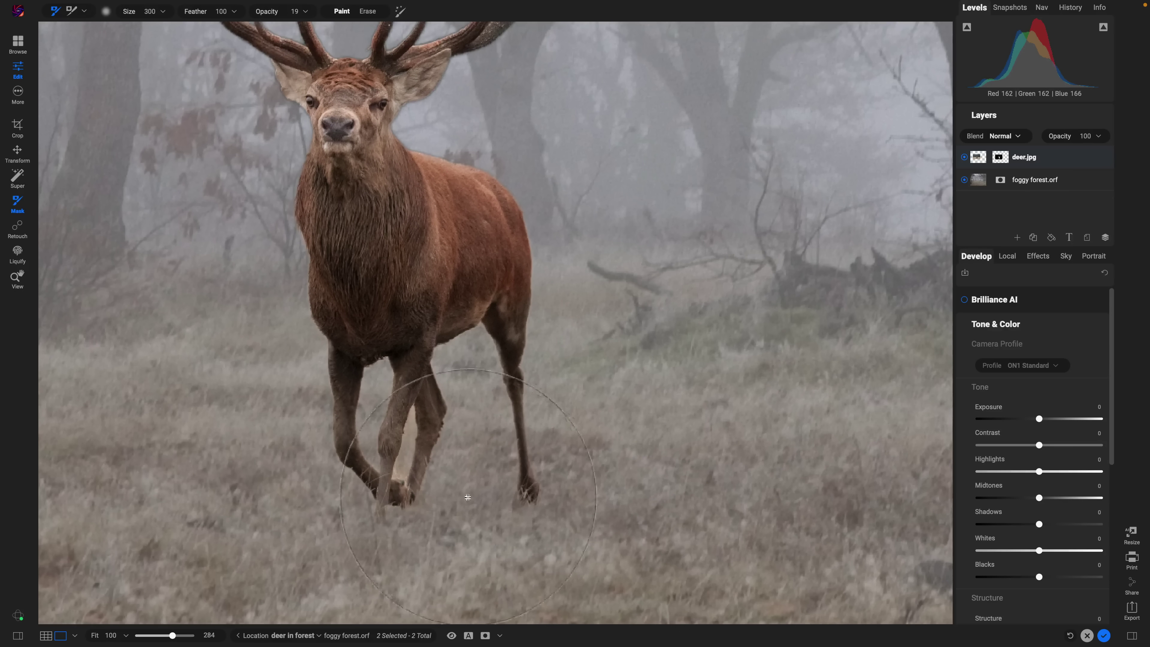
key(bracketleft)
key(bracketleft)
key(bracketleft)
key(bracketleft)
key(bracketleft)
key(bracketleft)
key(bracketleft)
key(bracketleft)
key(bracketleft)
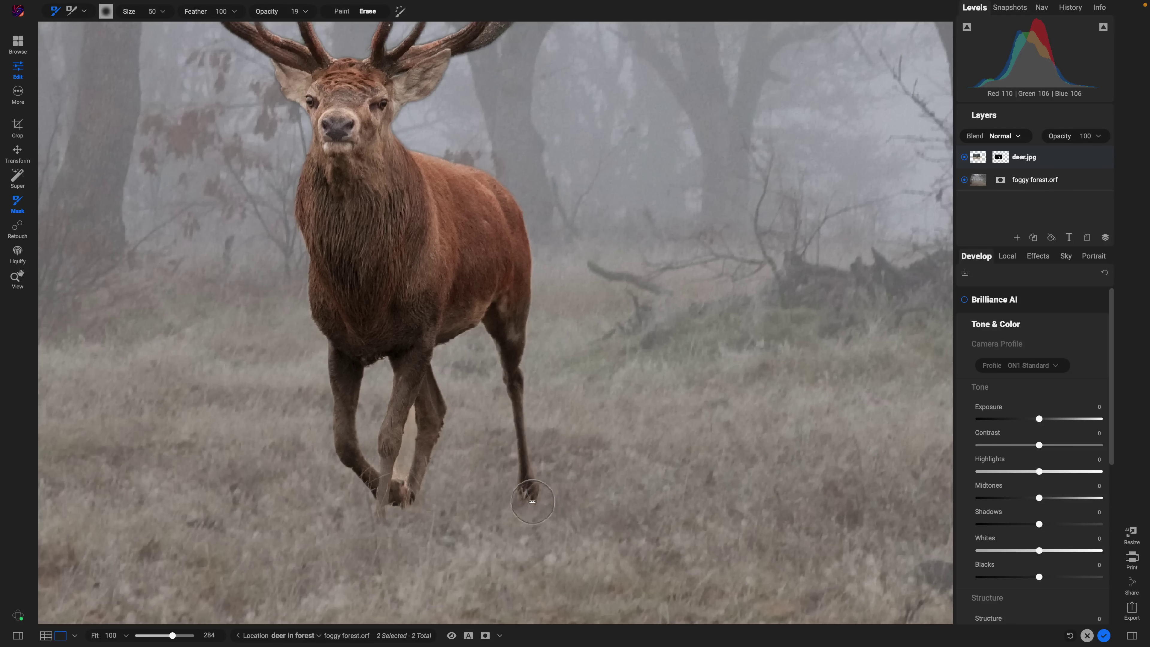
drag(400, 502, 387, 506)
key(z)
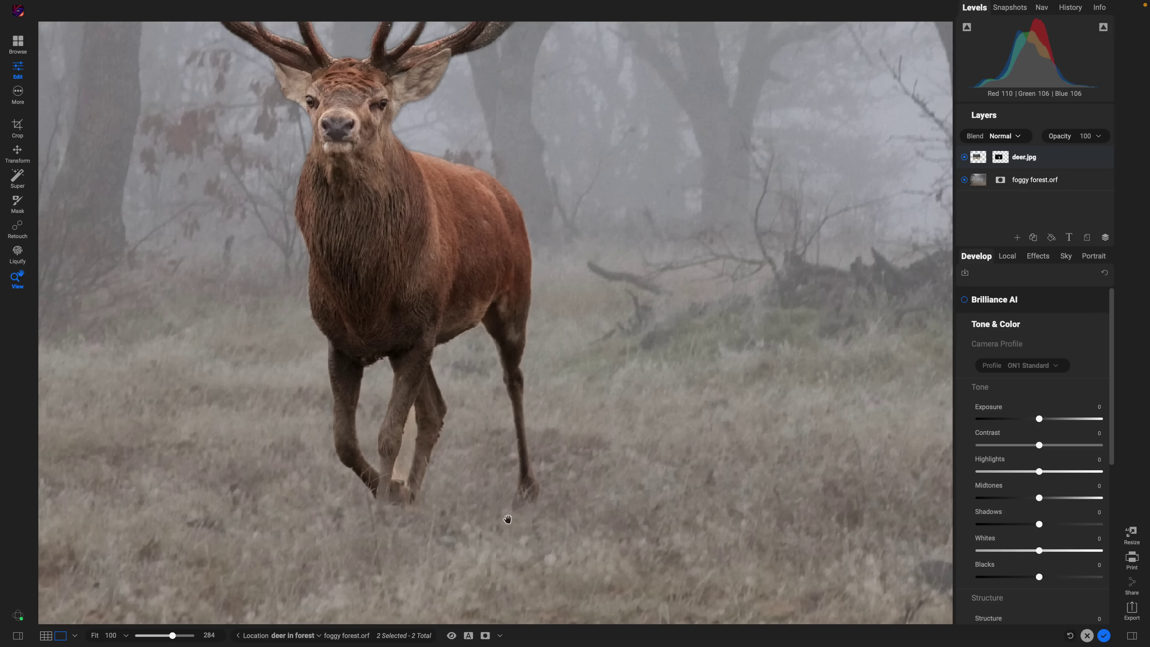
click(393, 494)
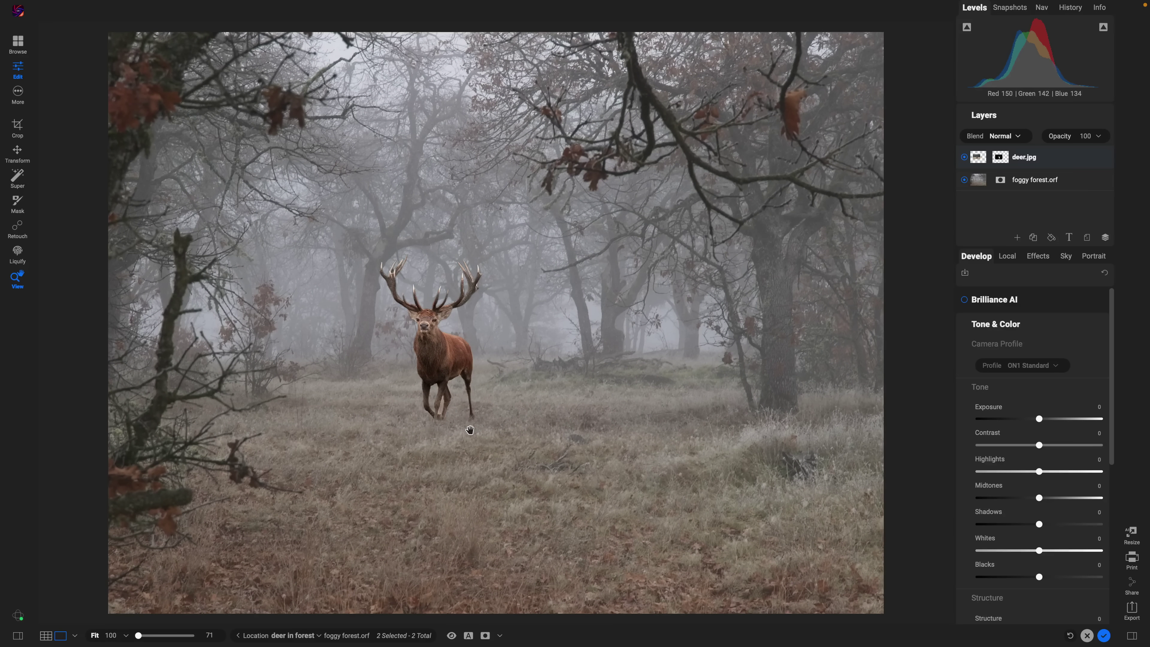
Trim the fringe along the deer's mask edges with the Chisel Brush in Remove mode, size 125 and amount 10.
click(439, 316)
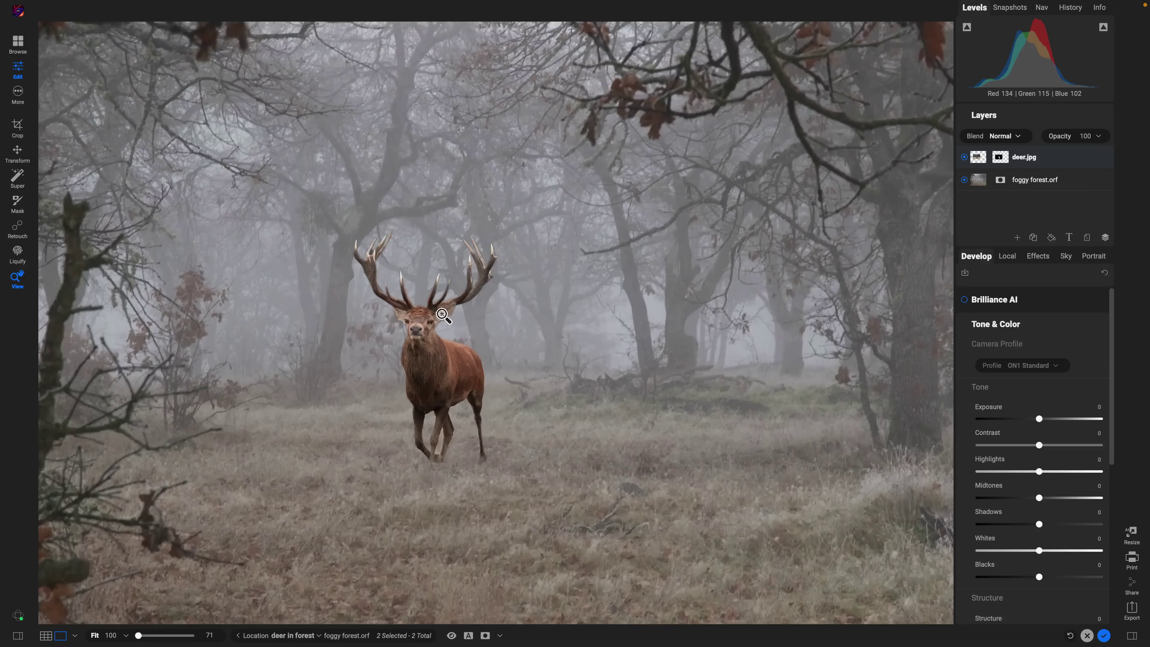
scroll(452, 356, up, 5)
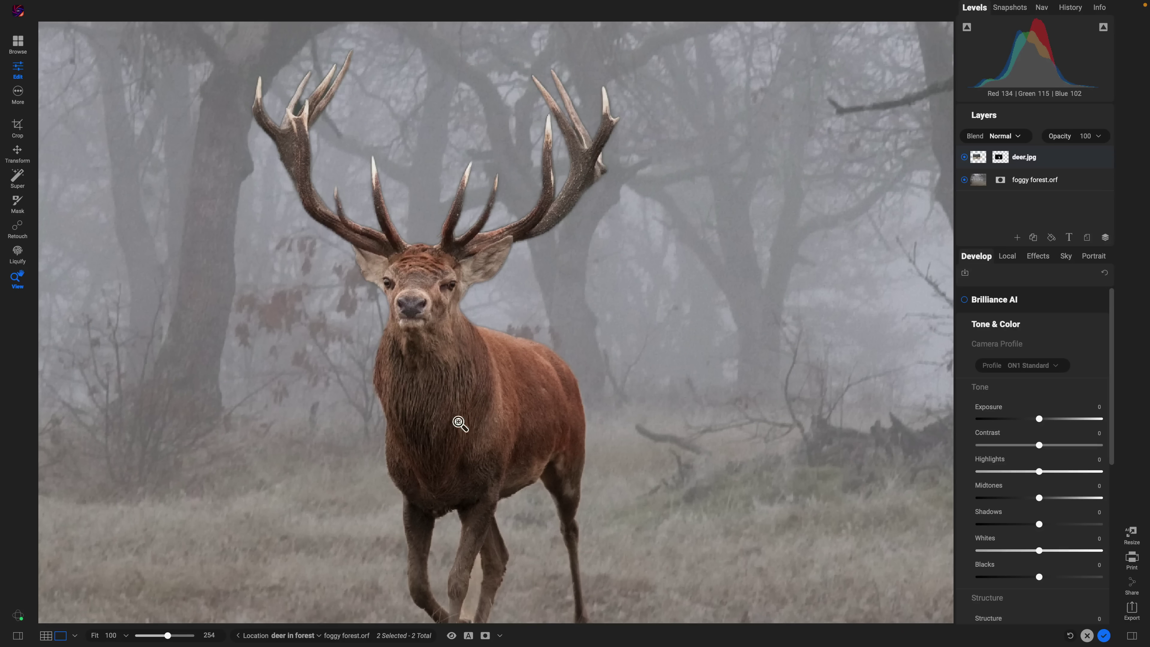
click(16, 208)
click(84, 12)
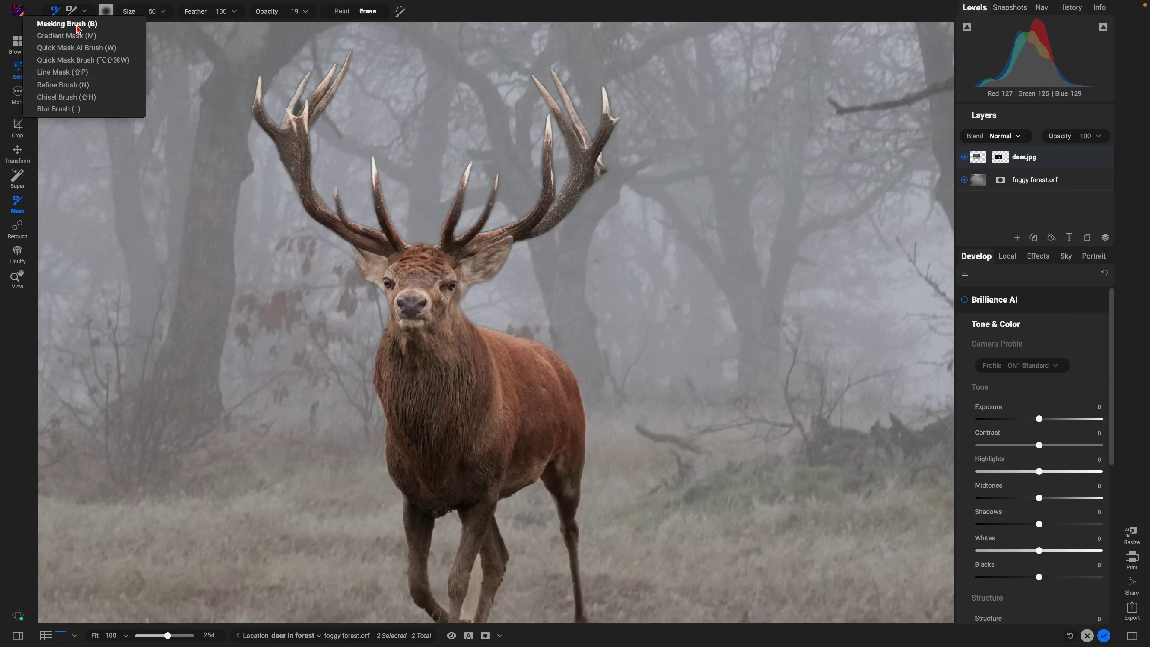
click(67, 98)
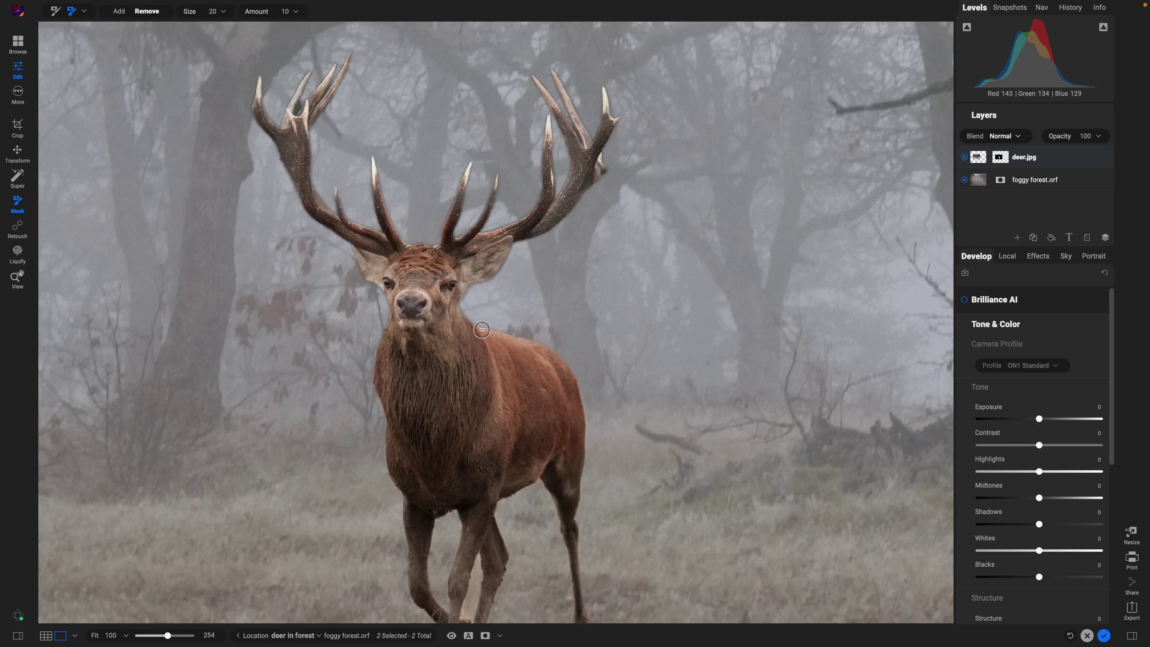
key(bracketright)
key(bracketright)
key(bracketright)
key(bracketright)
key(bracketright)
scroll(489, 337, up, 3)
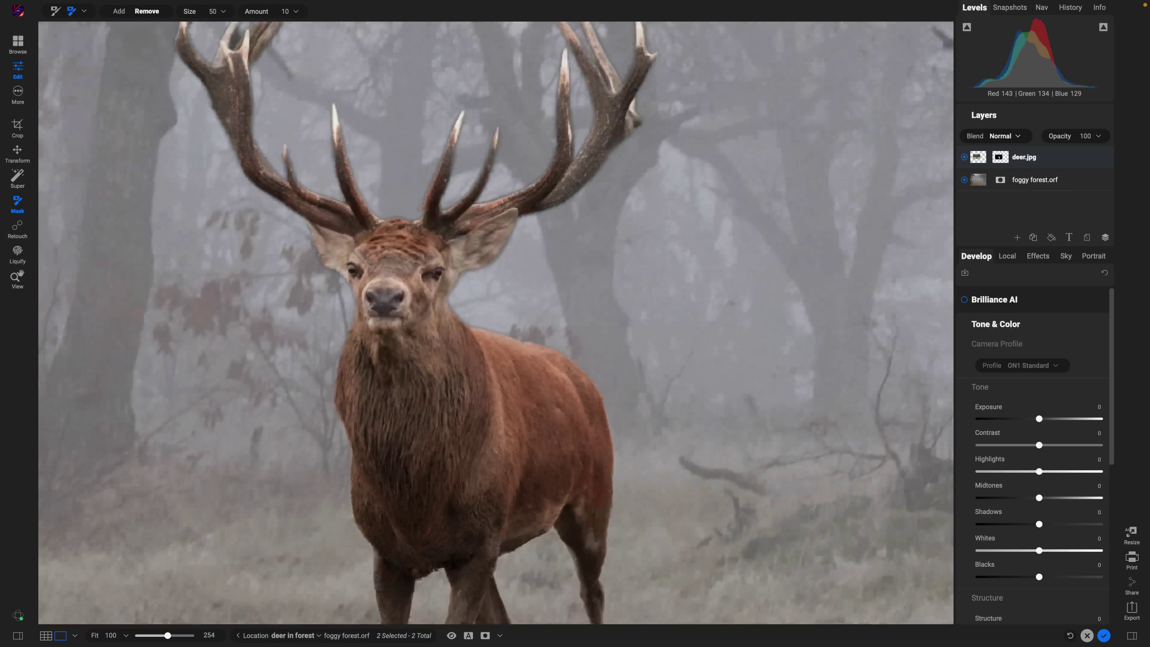
key(bracketright)
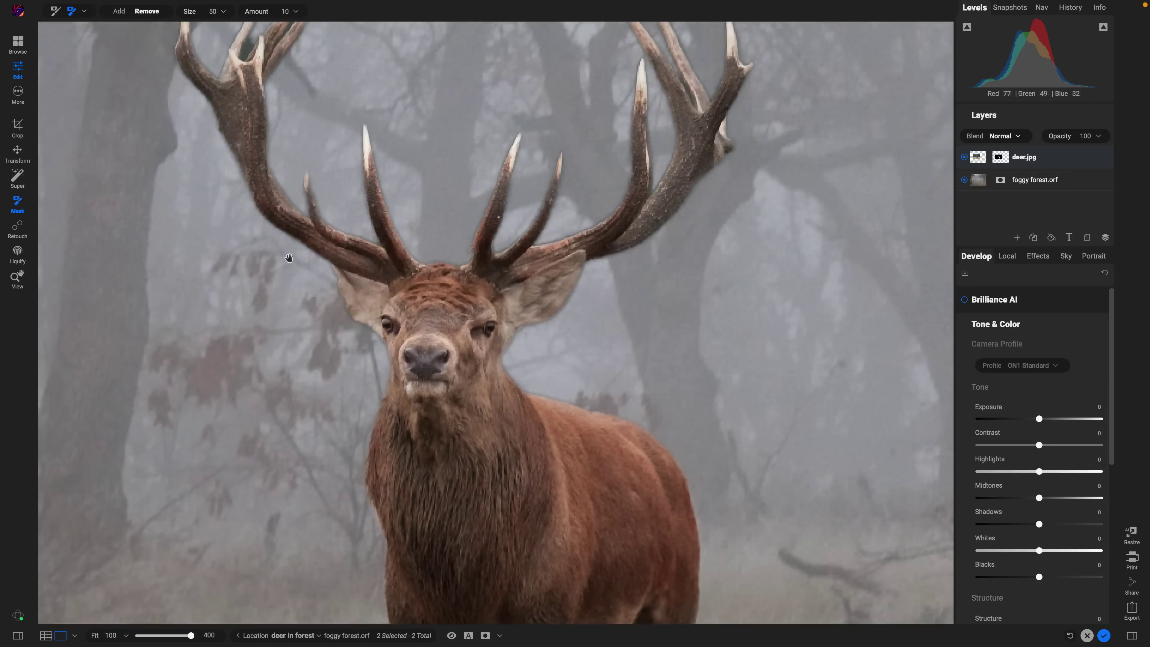
drag(289, 258, 312, 353)
key(bracketright)
key(bracketright)
key(bracketright)
key(bracketright)
key(bracketright)
key(bracketright)
key(bracketright)
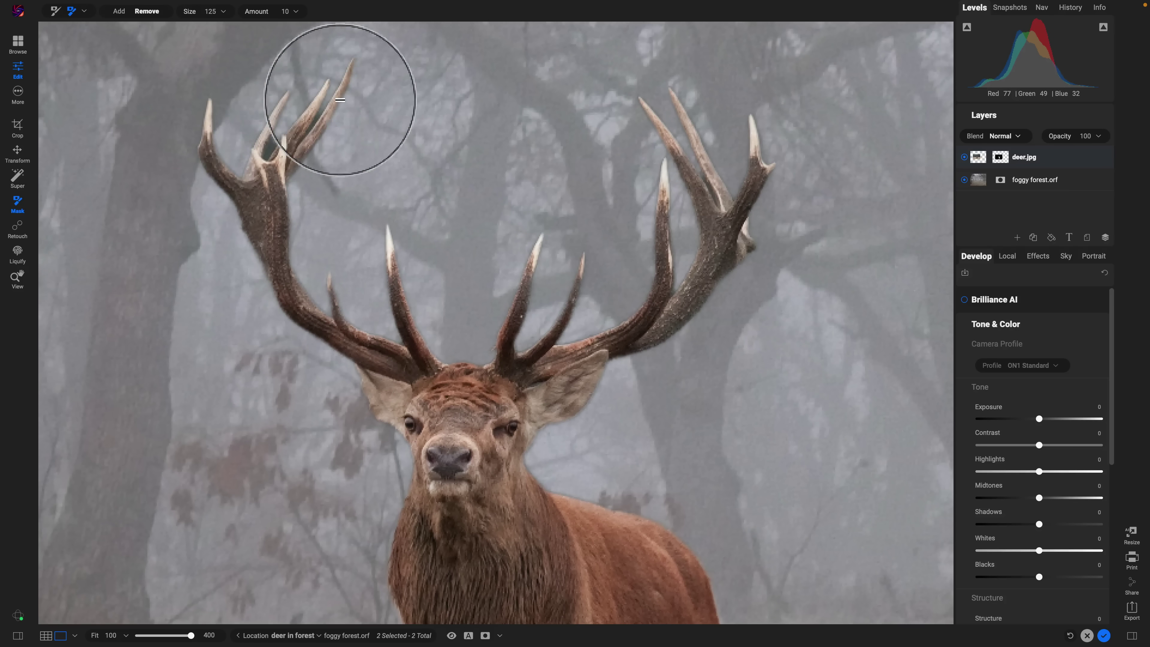
mouse_move(500, 308)
mouse_down()
mouse_move(640, 400)
mouse_move(470, 213)
mouse_move(385, 167)
mouse_up()
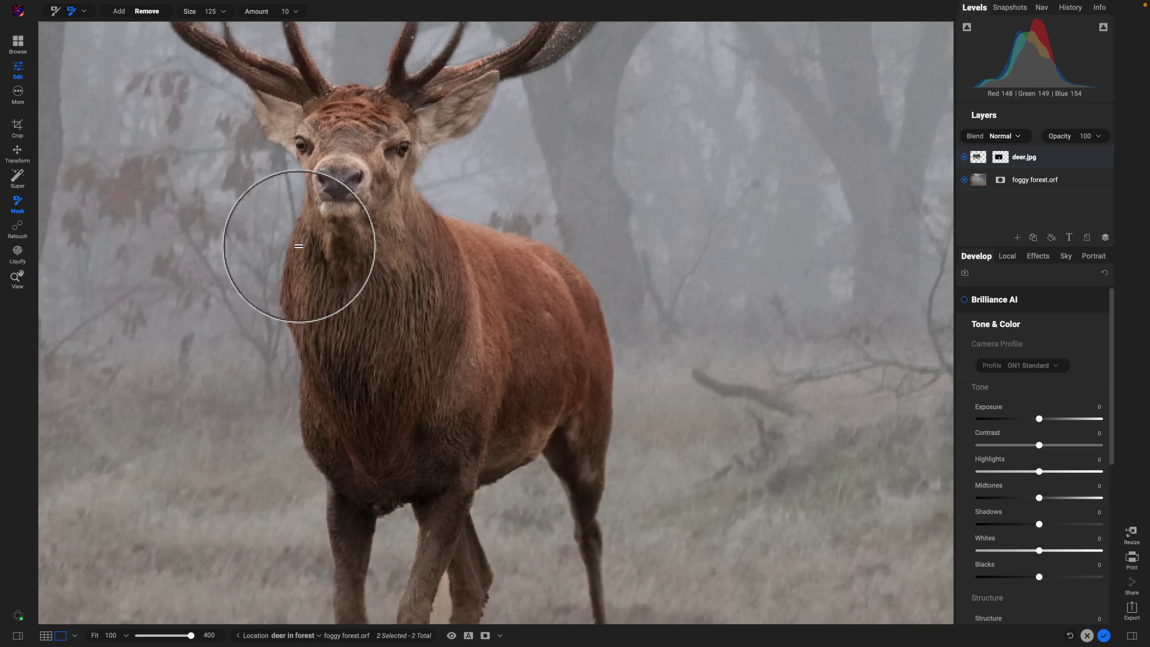
scroll(372, 206, down, 5)
scroll(373, 206, right, 2)
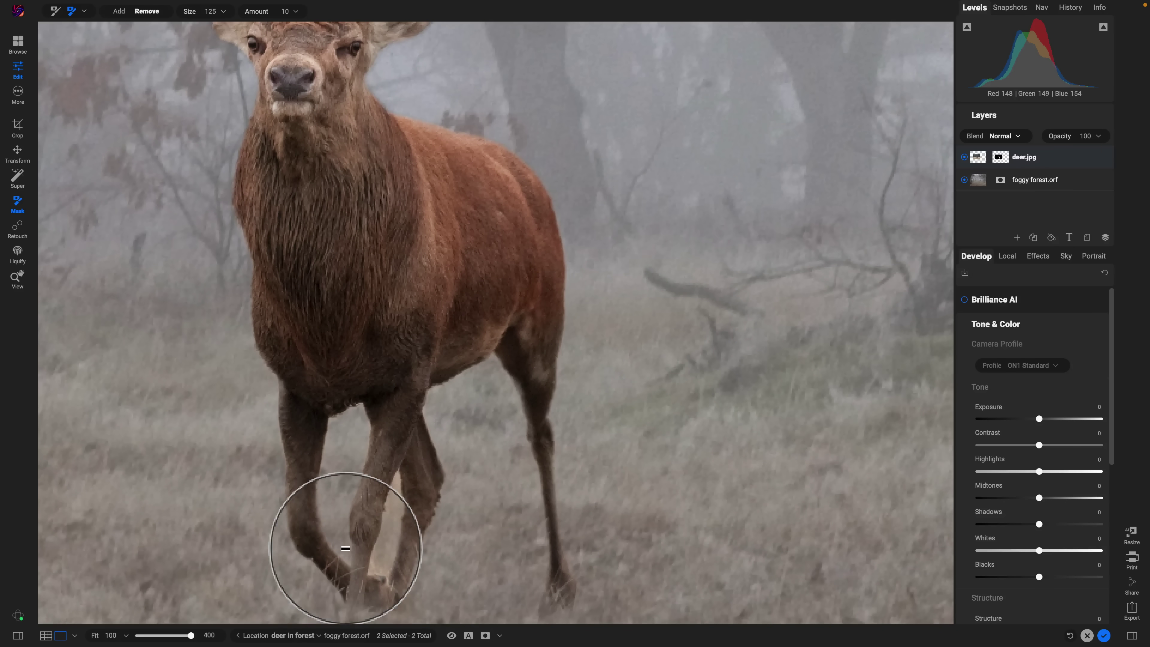
key(z)
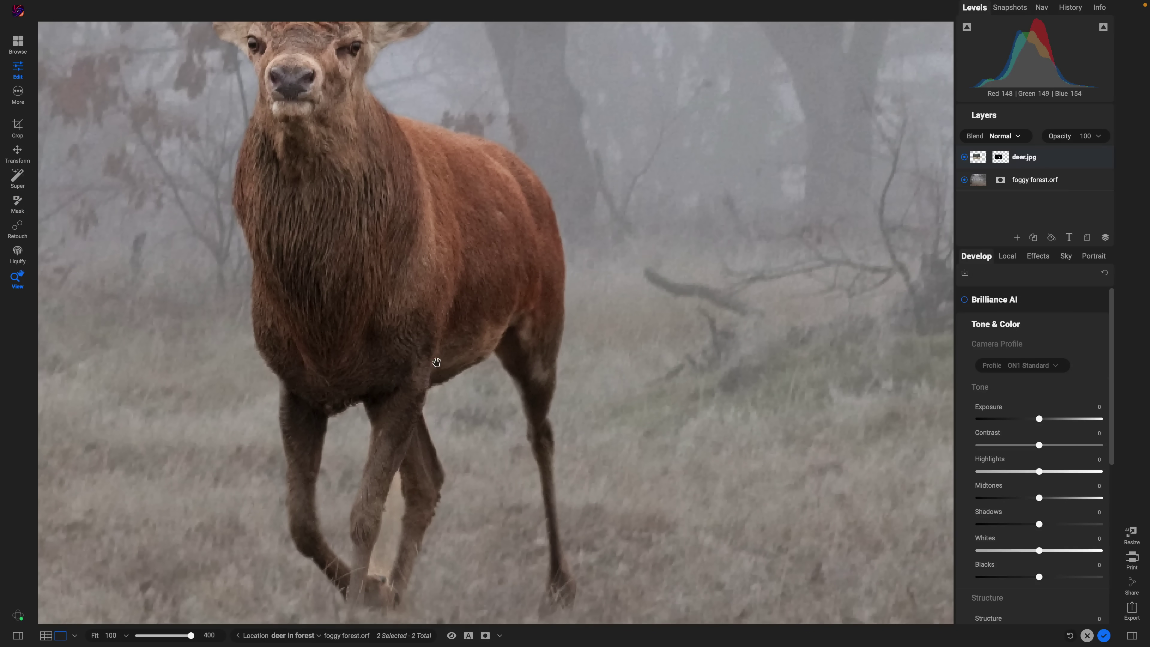
key(ctrl+0)
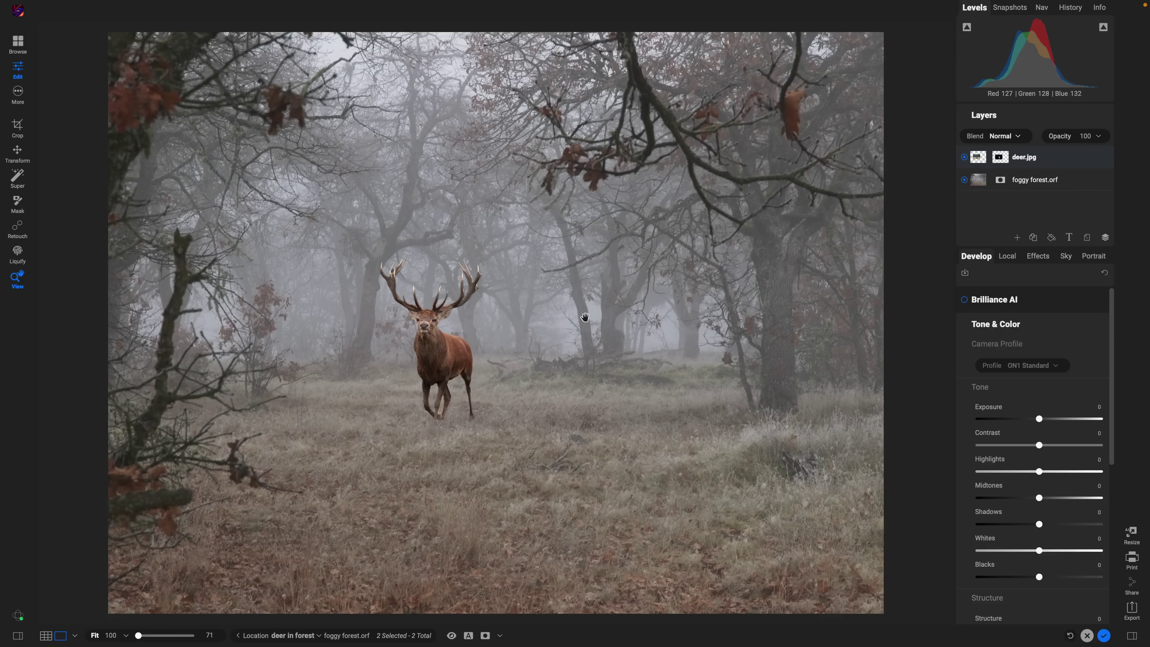
Adjust the foggy forest.orf layer's Tone & Color with Exposure -0.3, Contrast 18 and Whites 22.
click(1070, 184)
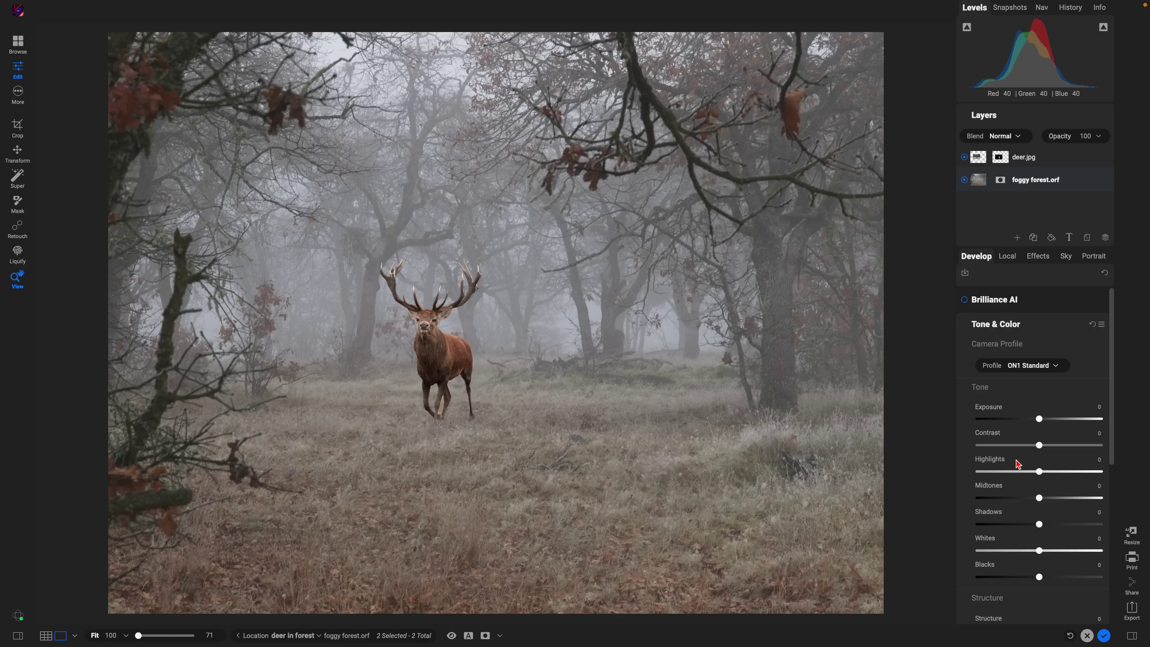
drag(1040, 445, 1036, 418)
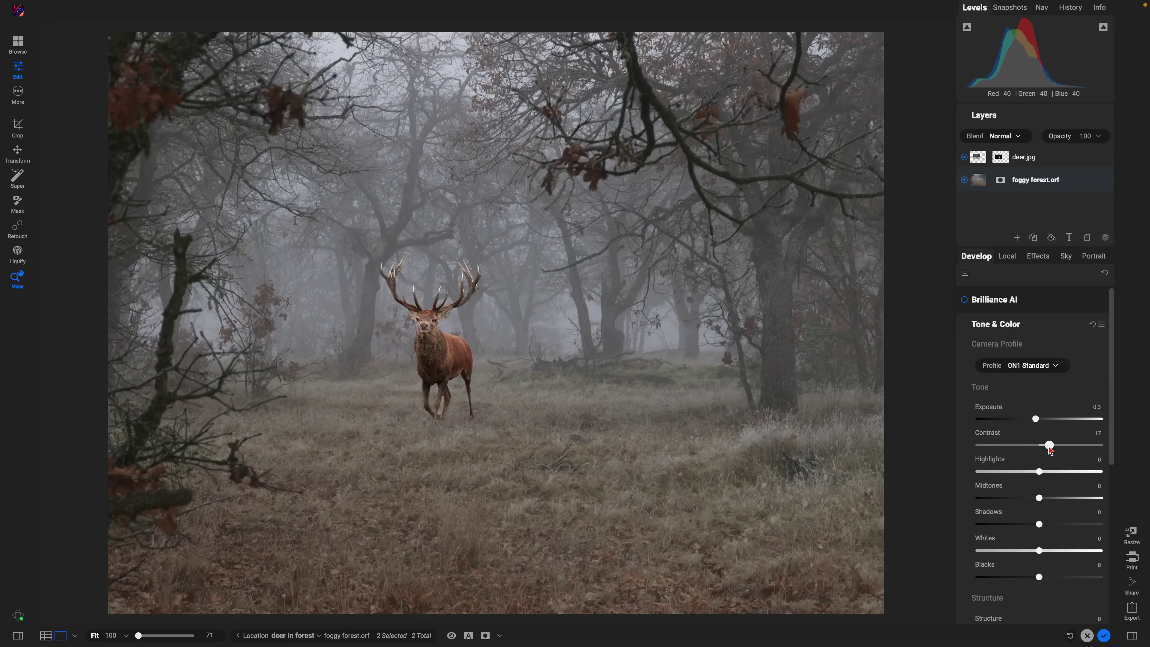
drag(1040, 551, 1052, 552)
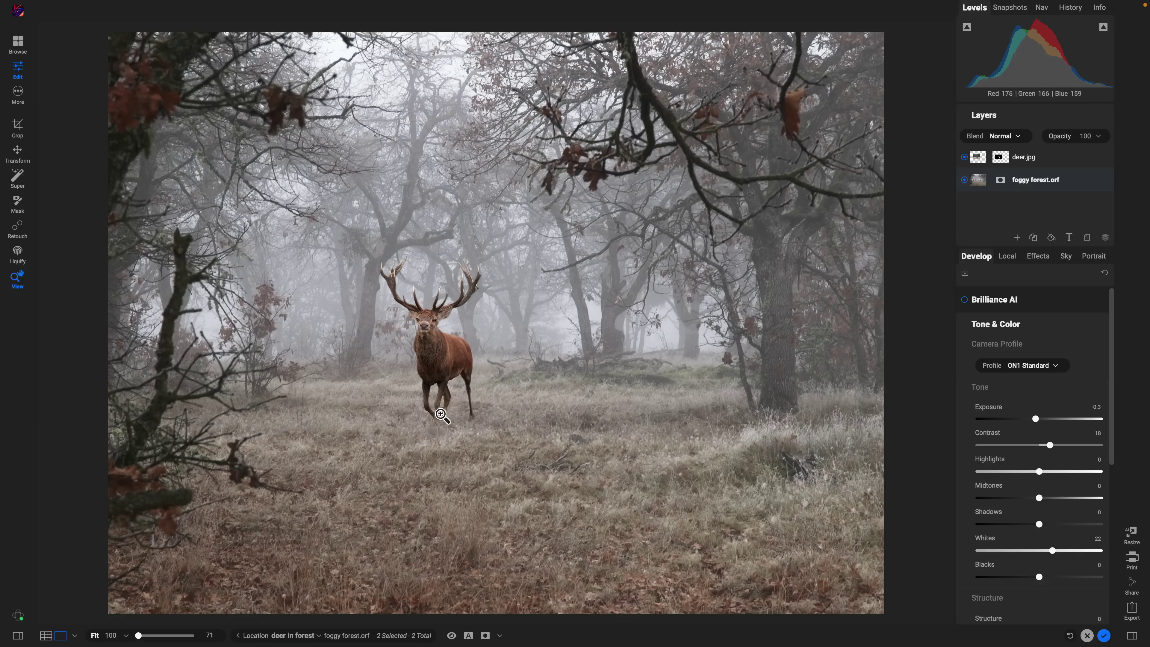
Add a local adjustment with Exposure -1 to the foggy forest.orf layer.
click(465, 426)
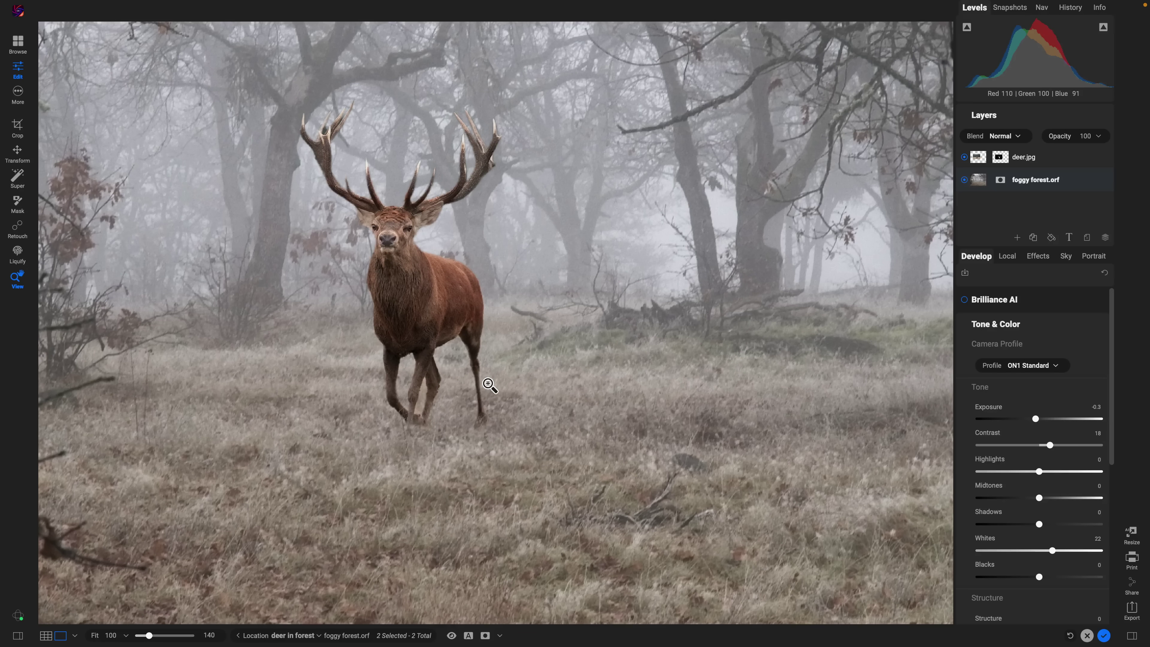
click(1003, 256)
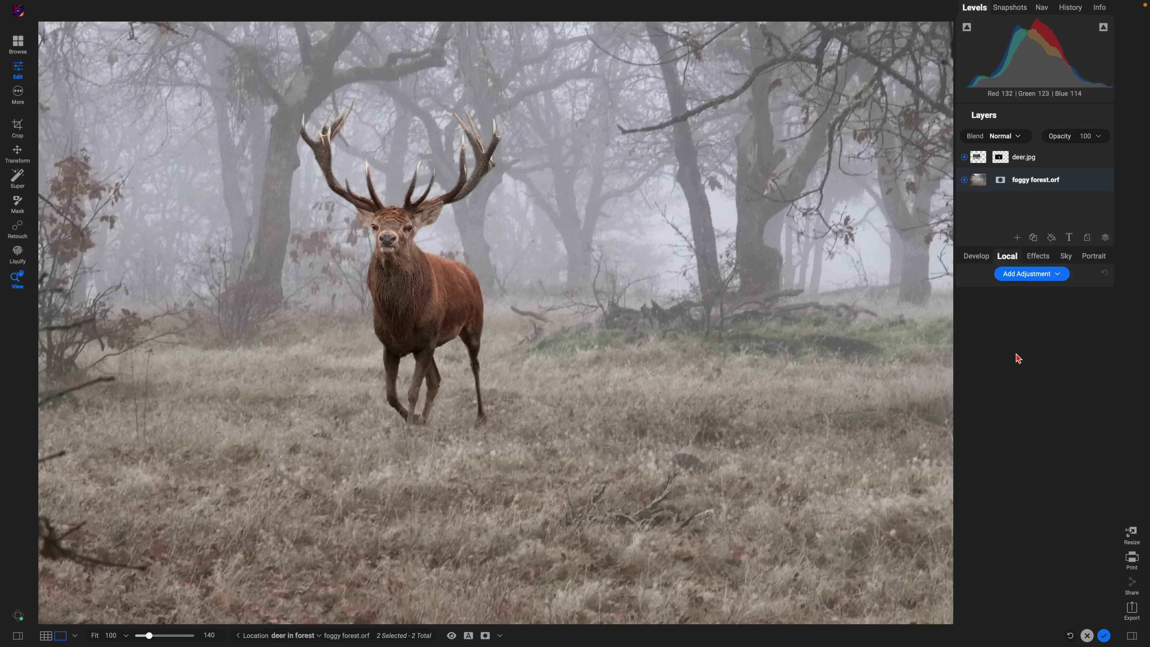
click(1019, 275)
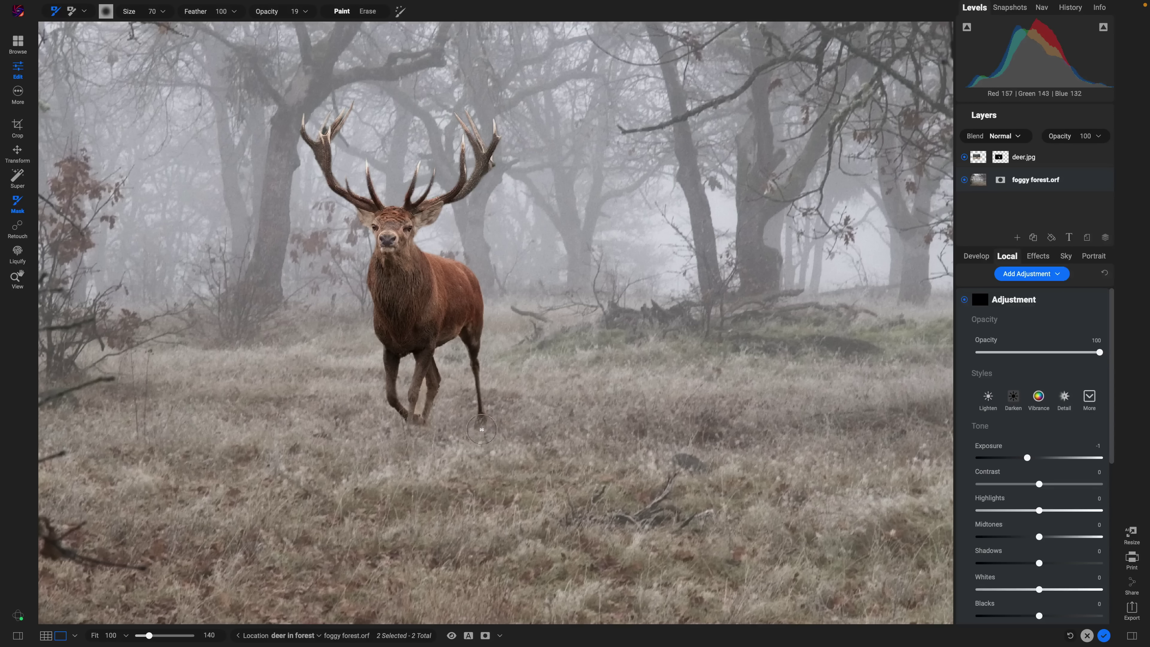
Paint a soft shadow on the grass under the deer's hooves with brush opacity up to 23, and reduce the adjustment's opacity.
key(bracketright)
drag(272, 18, 354, 20)
key(bracketleft)
drag(268, 22, 235, 22)
drag(480, 423, 484, 425)
key(bracketright)
key(bracketright)
mouse_move(480, 438)
mouse_down()
mouse_move(430, 453)
mouse_move(399, 430)
mouse_move(448, 451)
mouse_move(451, 424)
mouse_up()
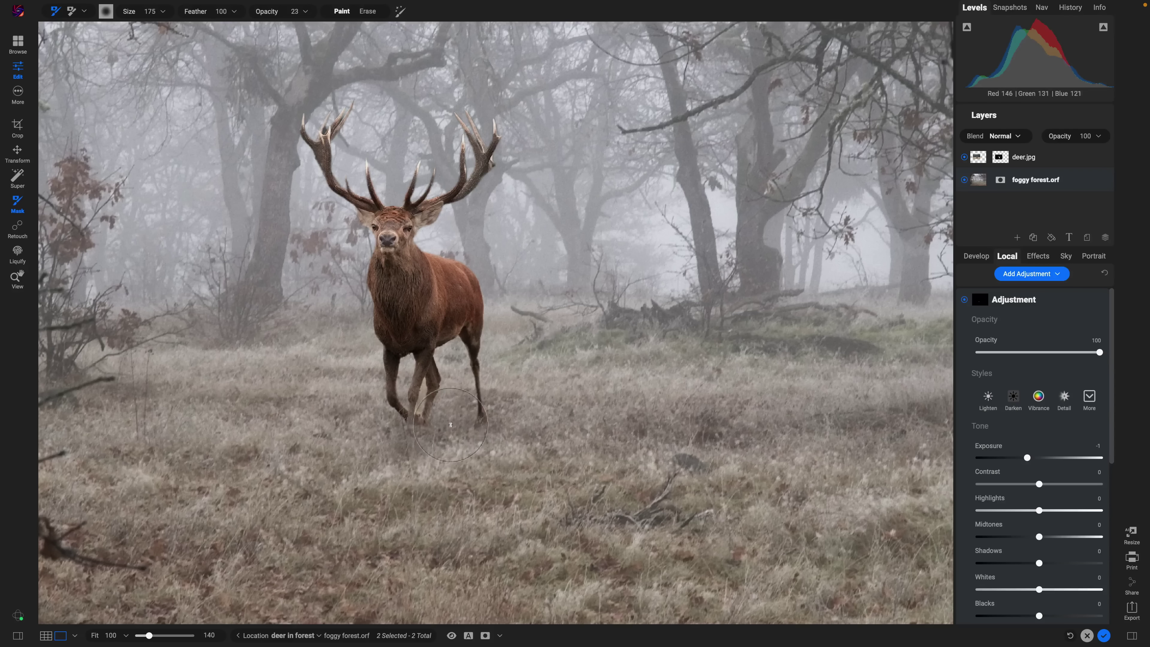
key(bracketleft)
key(bracketleft)
key(bracketleft)
key(ctrl+0)
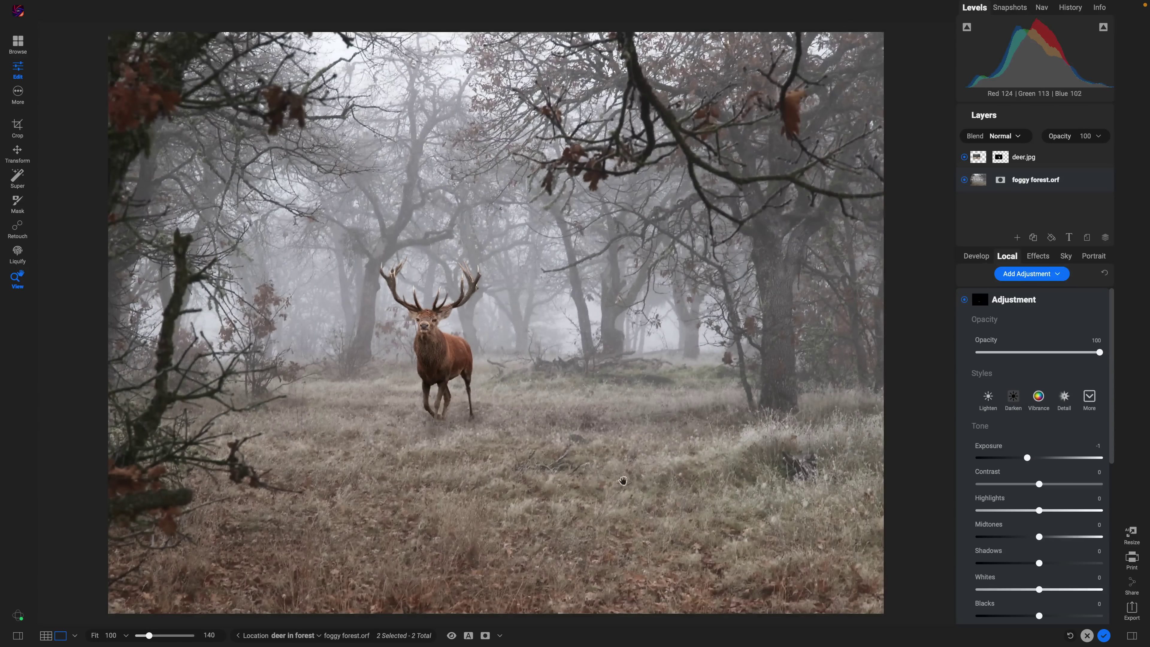
drag(1100, 352, 1064, 373)
Try several opacities on the deer.jpg layer to blend the deer into the fog, ending at 54.
click(1049, 159)
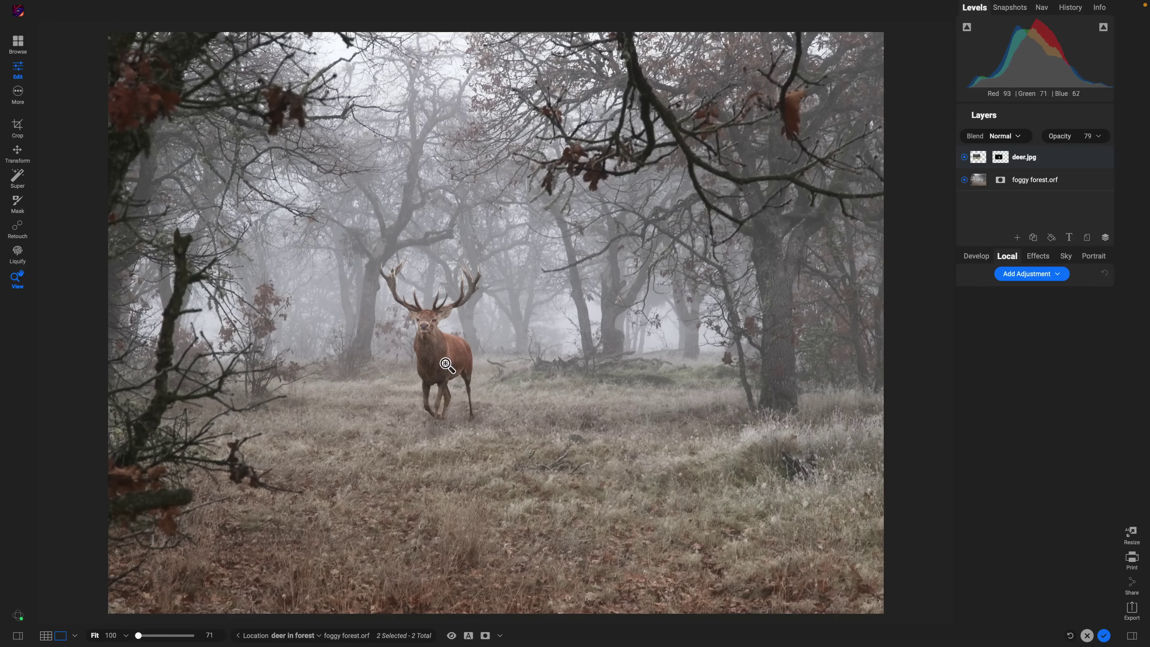
double_click(1059, 137)
drag(1058, 137, 1054, 136)
drag(1070, 138, 1106, 139)
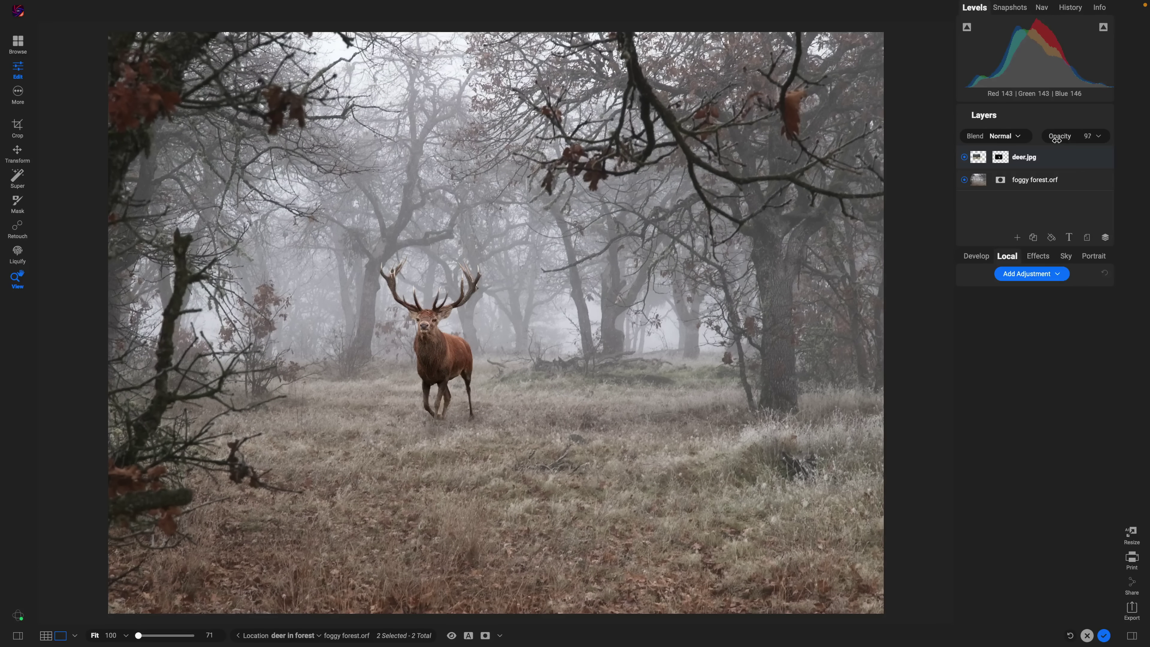
double_click(1037, 139)
key(ctrl+z)
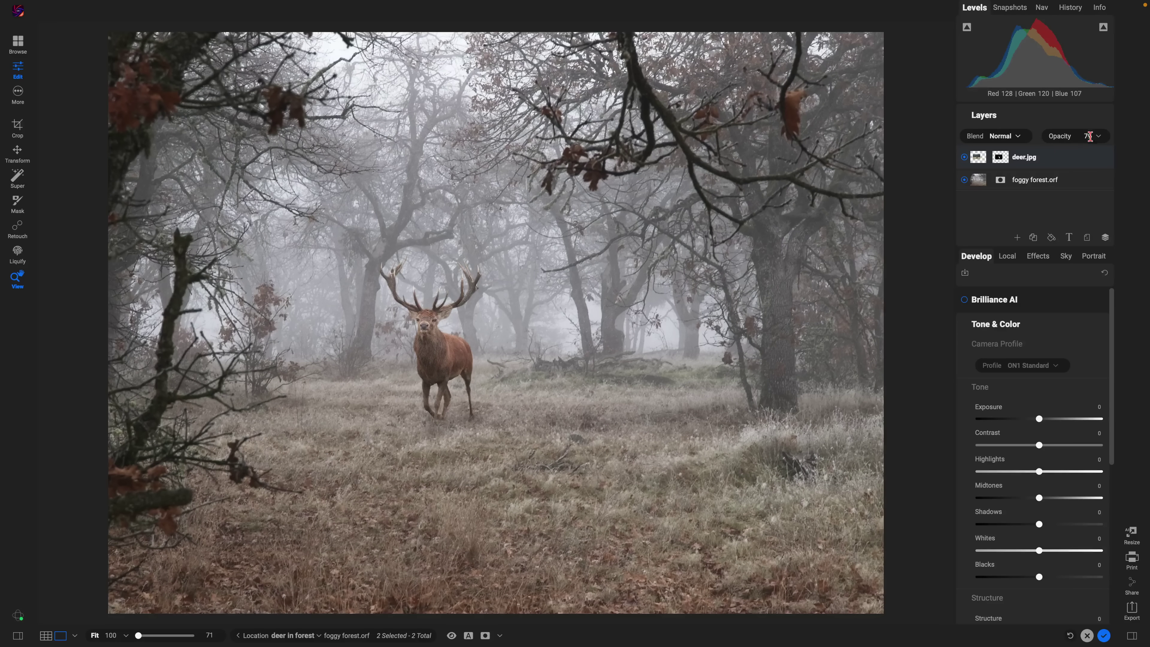
drag(1051, 137, 1037, 139)
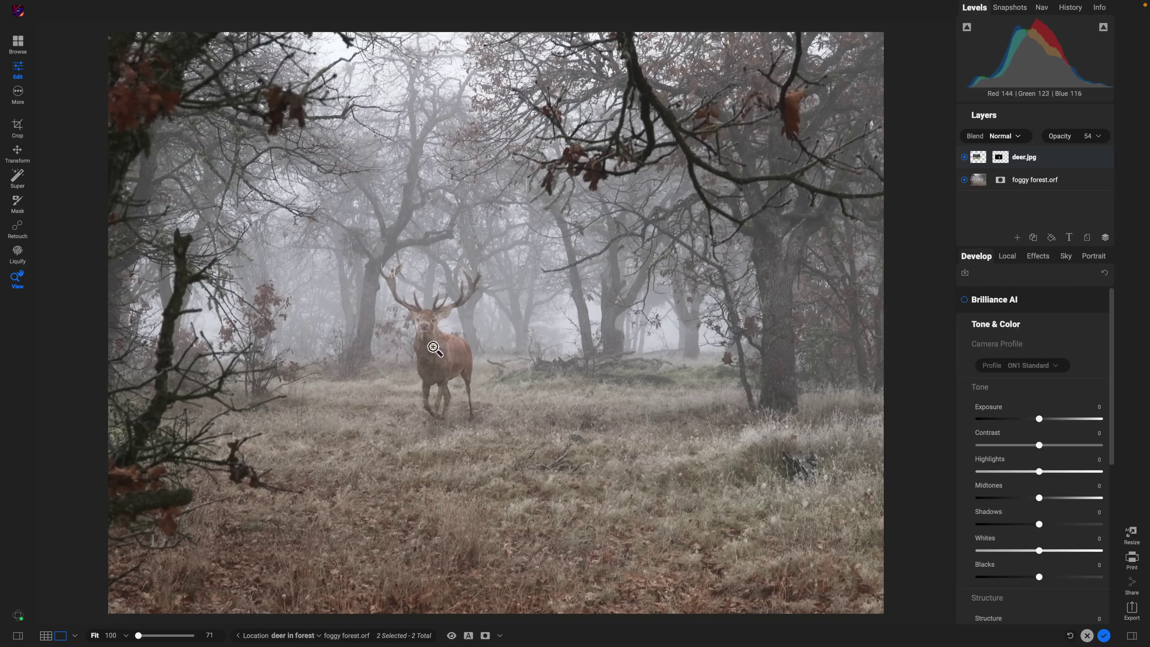
Set the deer.jpg layer's opacity to 79, its Contrast to -100 and its Exposure to -0.6.
drag(1060, 144, 1084, 146)
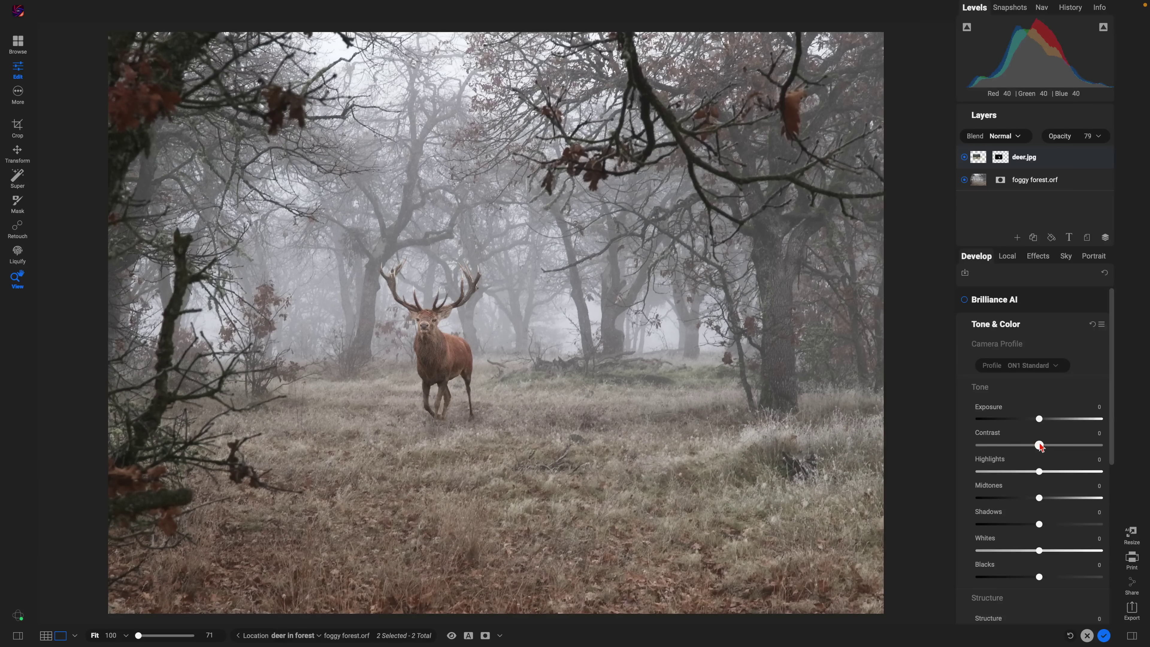
drag(1040, 448, 970, 454)
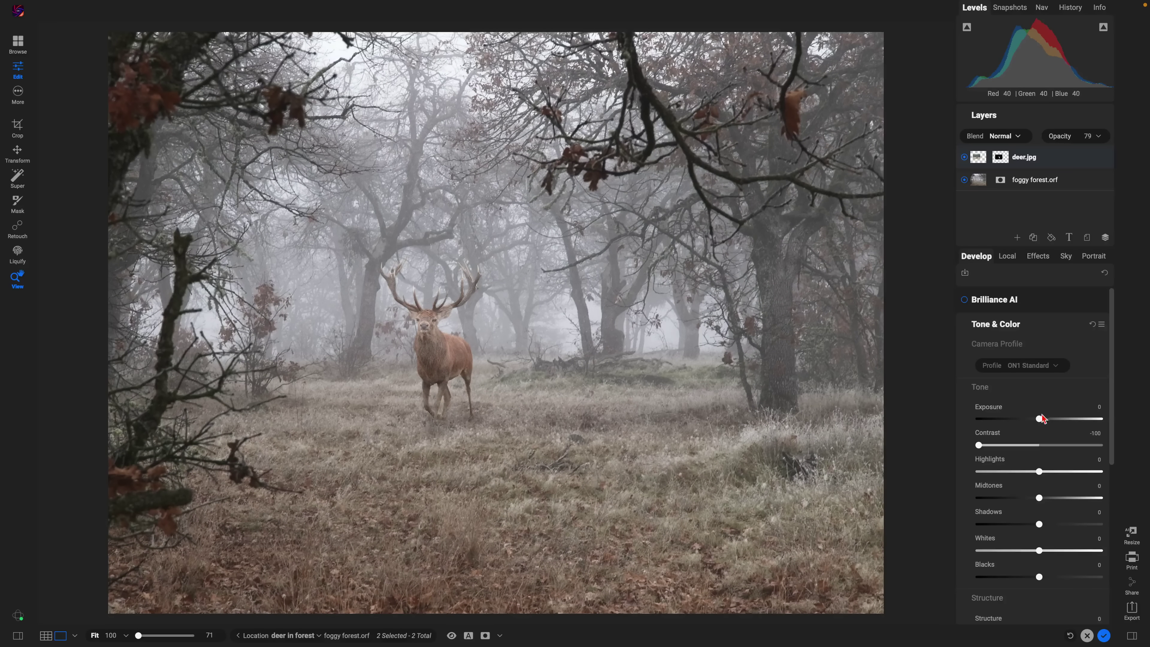
drag(1039, 419, 1033, 419)
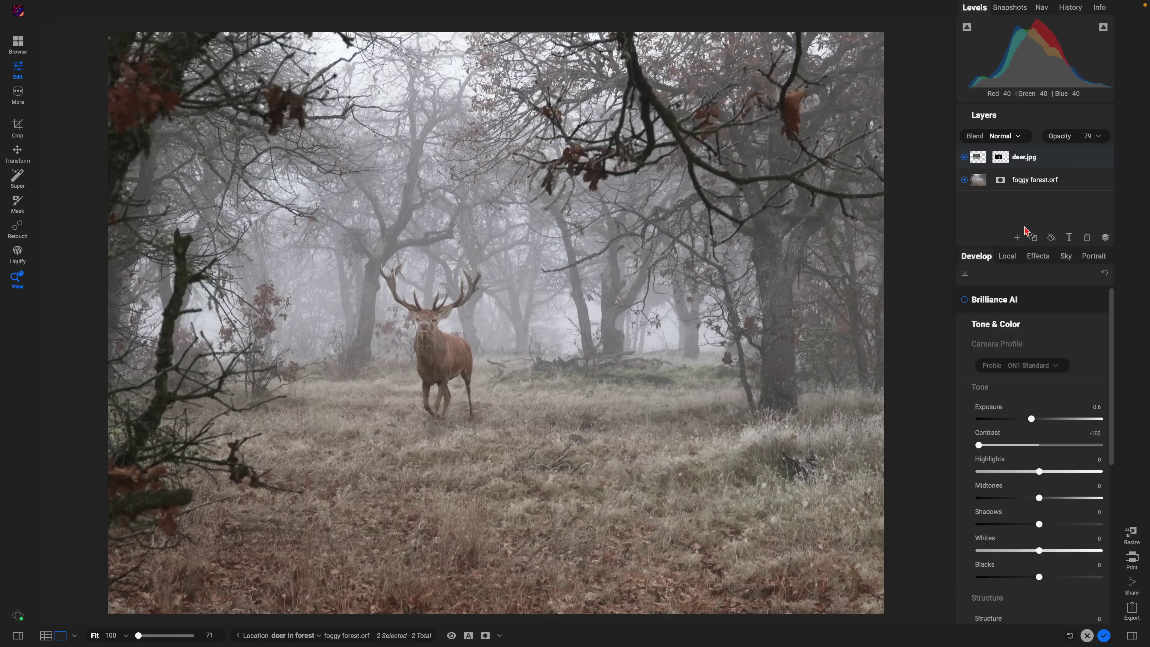
Create a new stamped layer above deer.jpg and rename it "complete".
right_click(1055, 162)
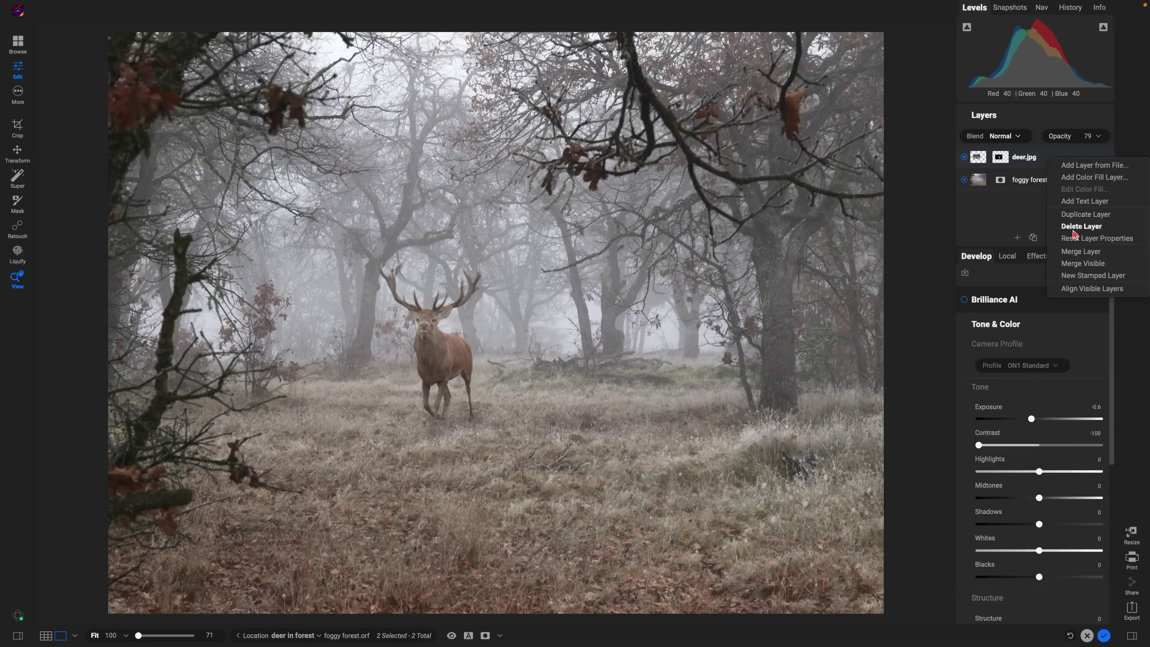
click(1080, 276)
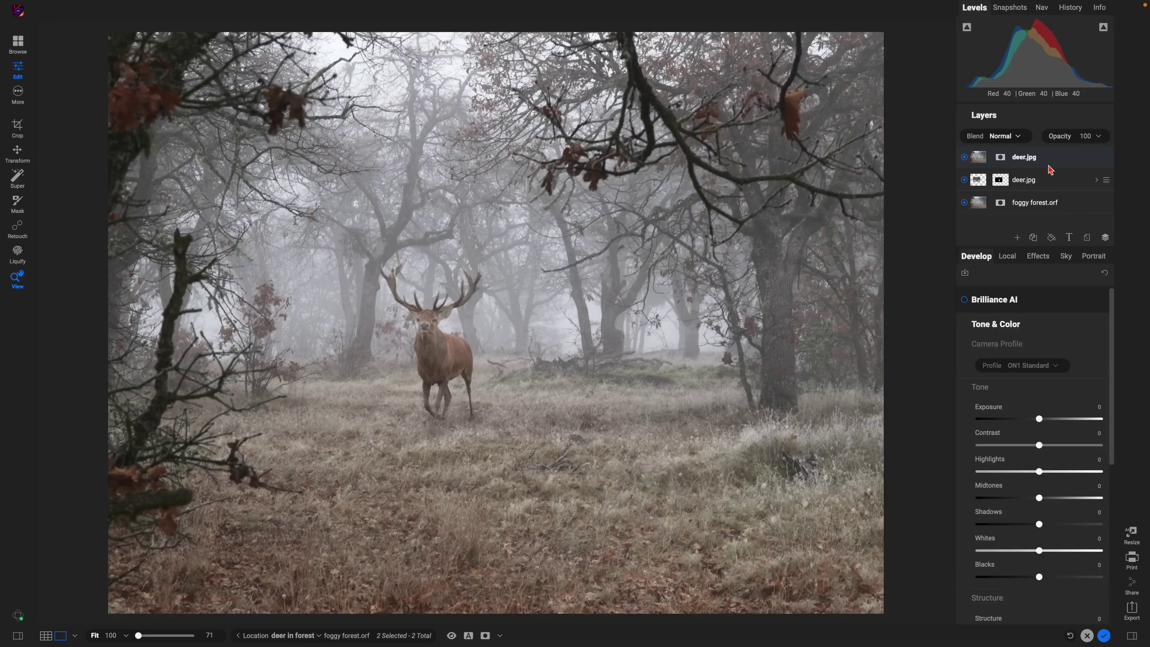
right_click(1055, 157)
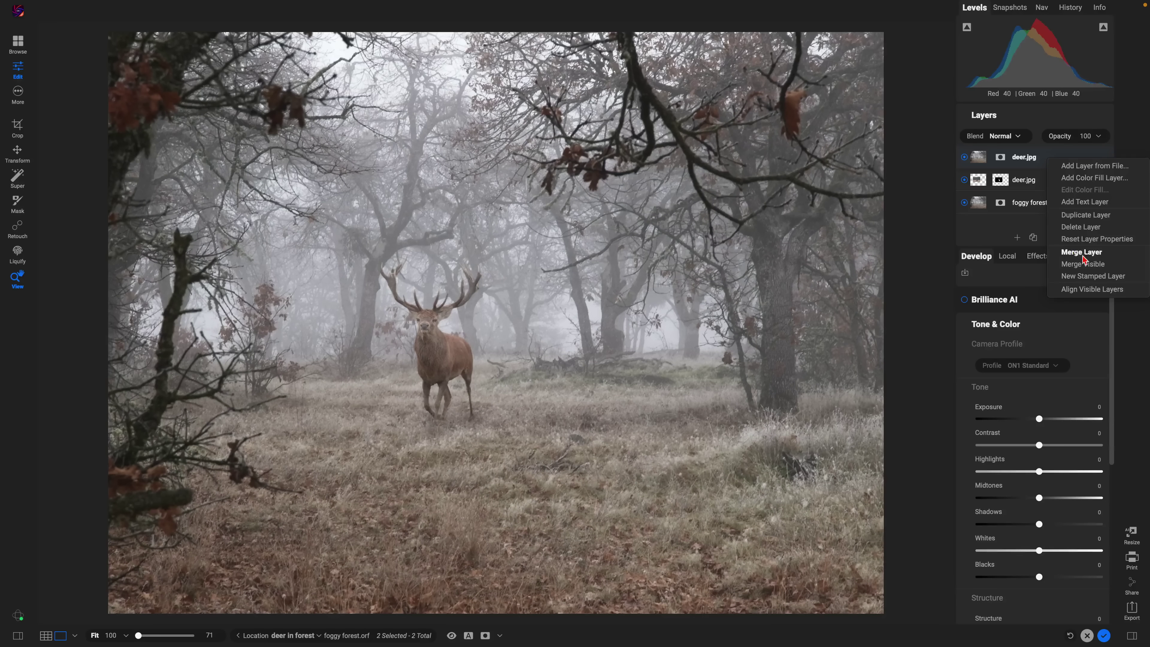
click(1004, 178)
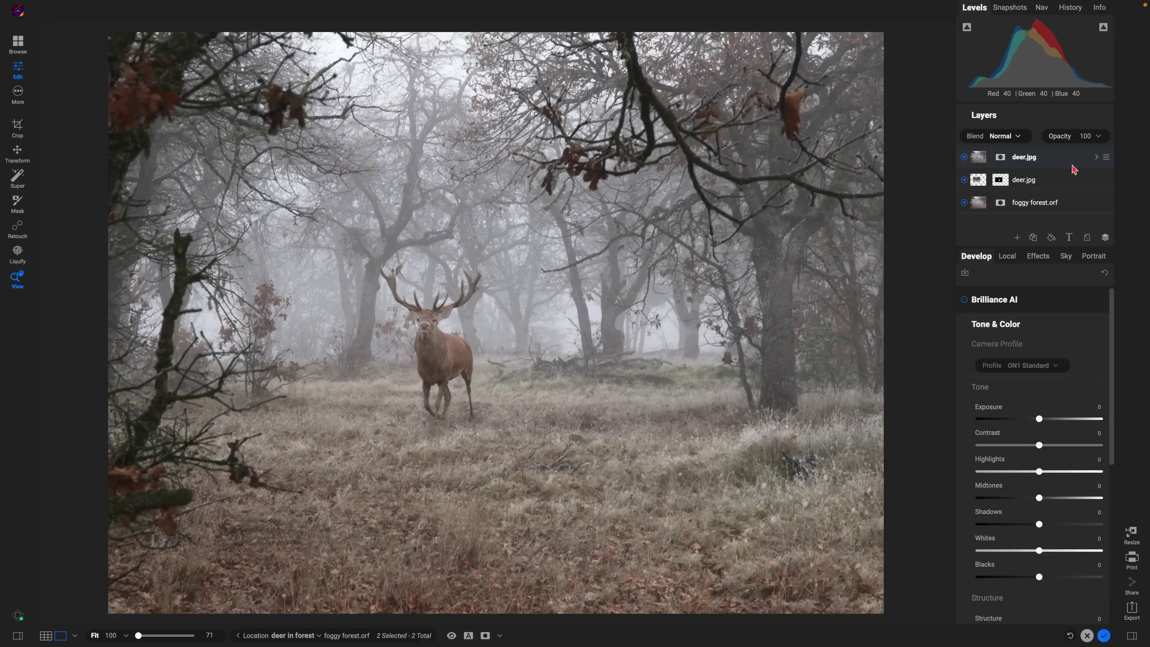
double_click(1028, 157)
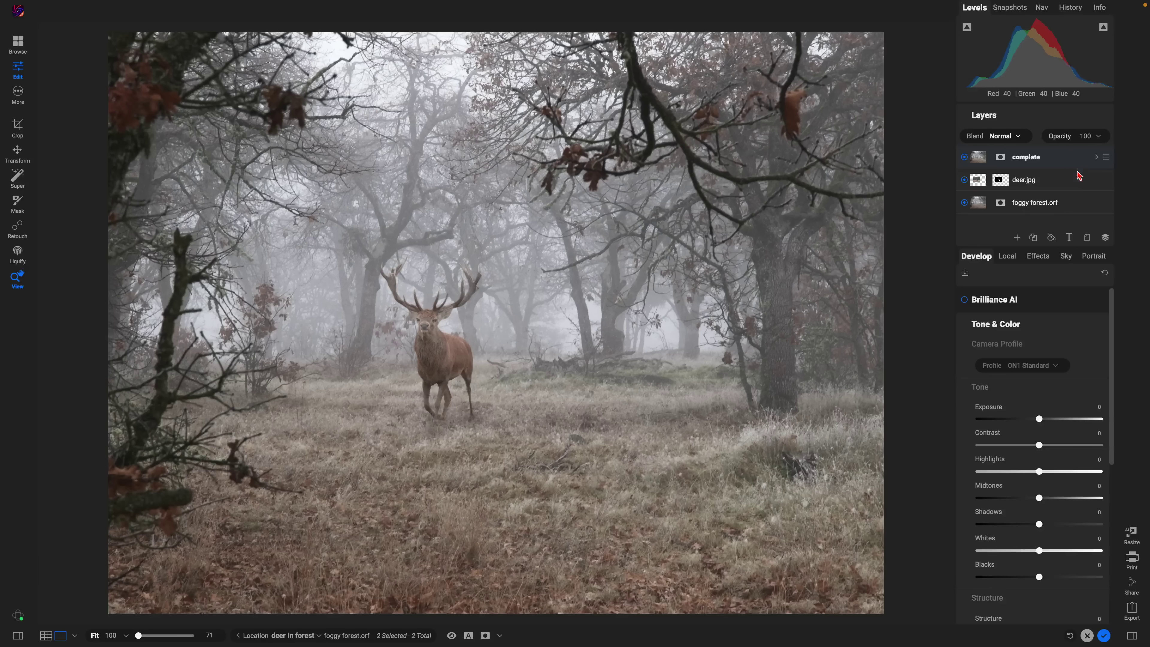
Add a LUTs filter to the complete layer and apply the Punch style.
click(1036, 257)
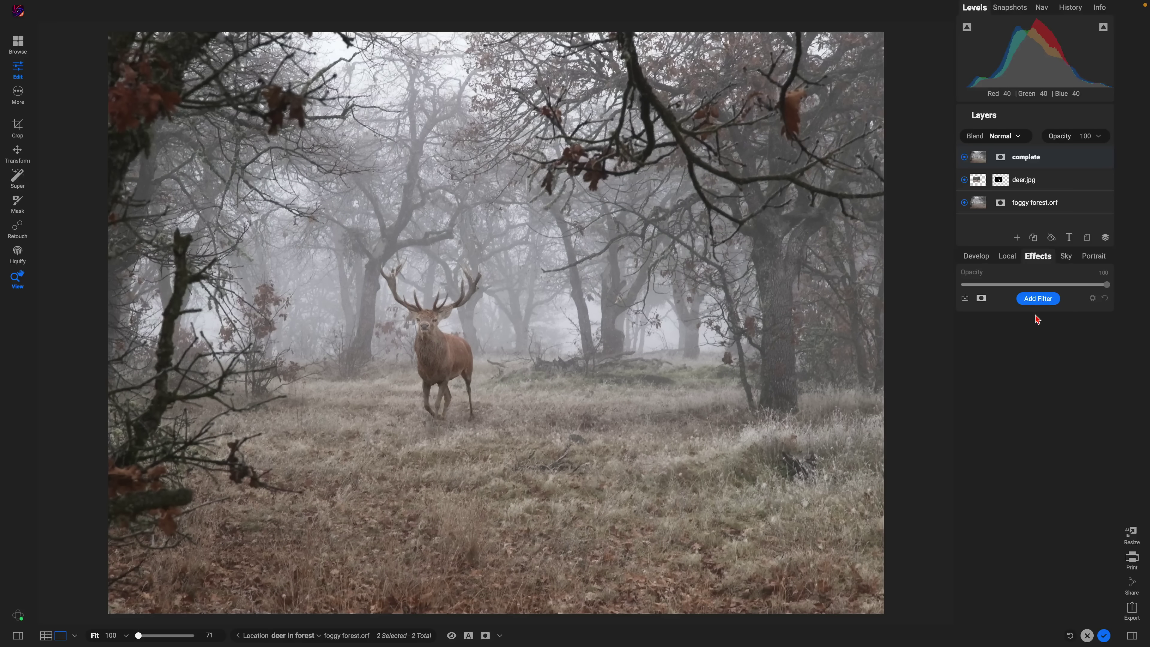
click(1037, 300)
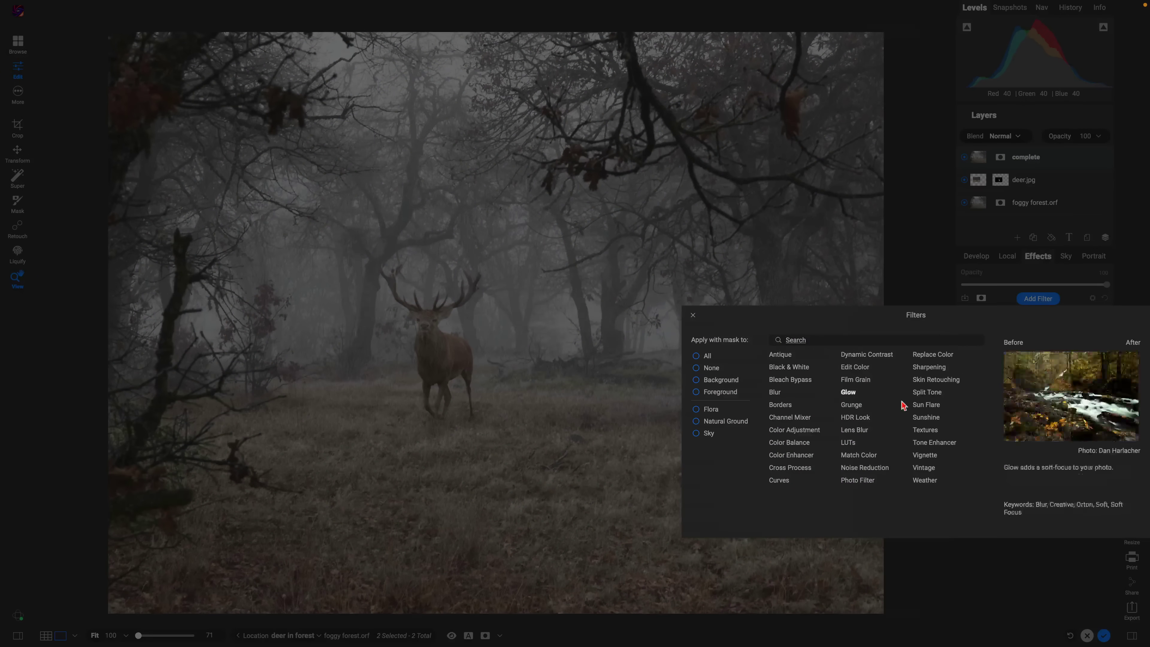
click(849, 443)
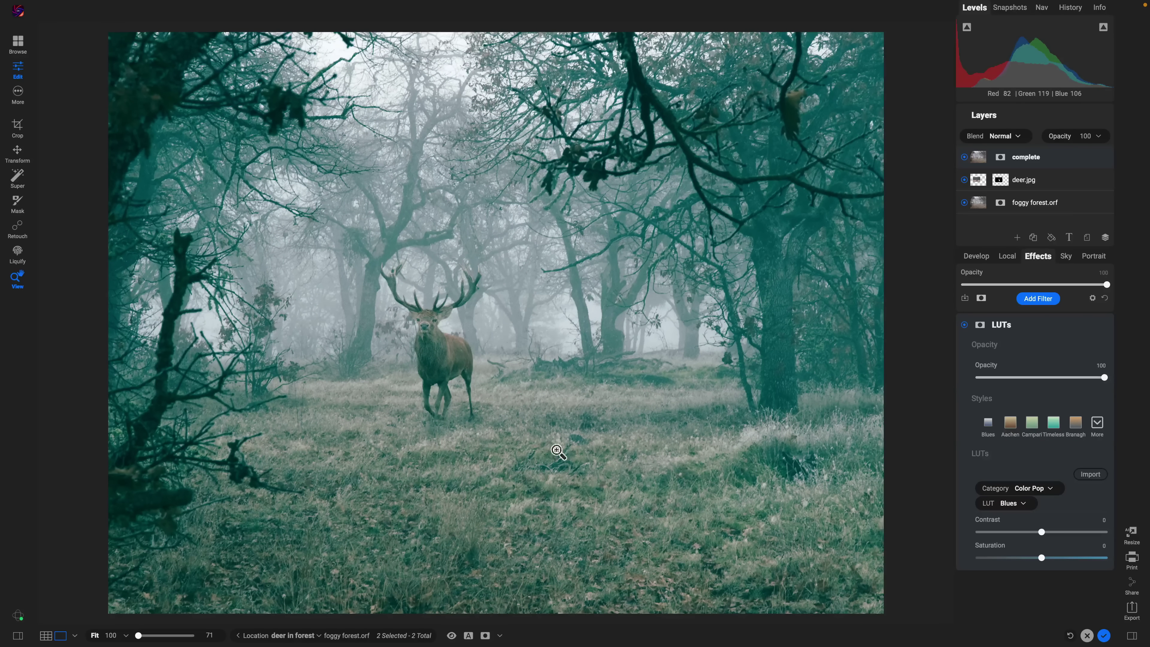
click(1097, 426)
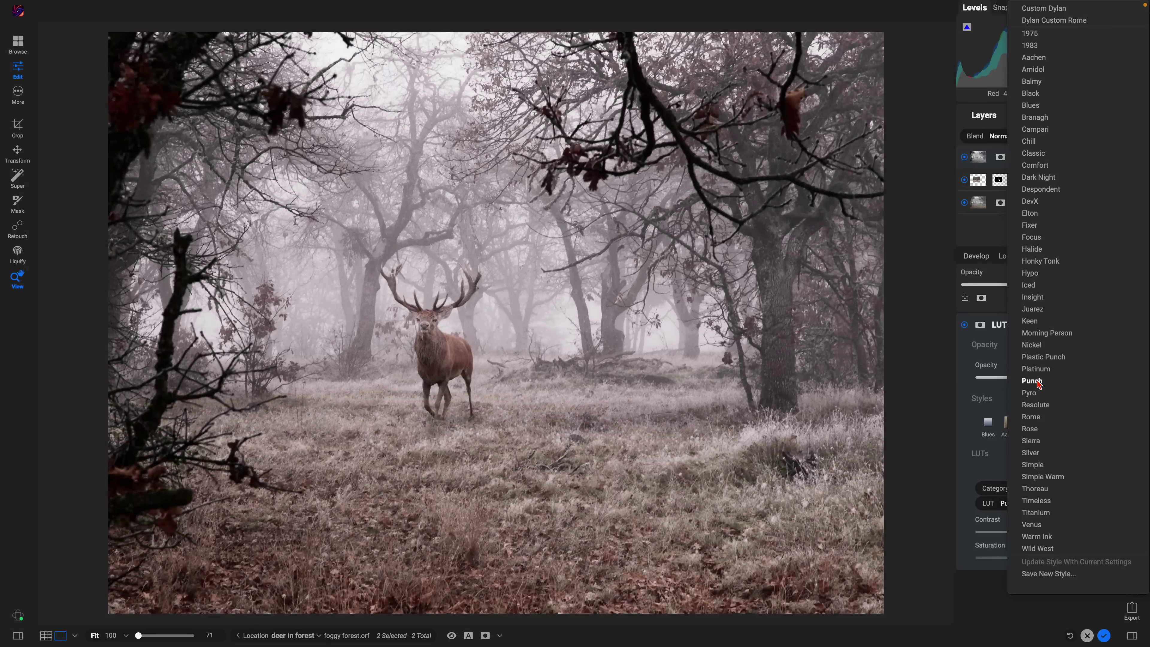
click(1035, 387)
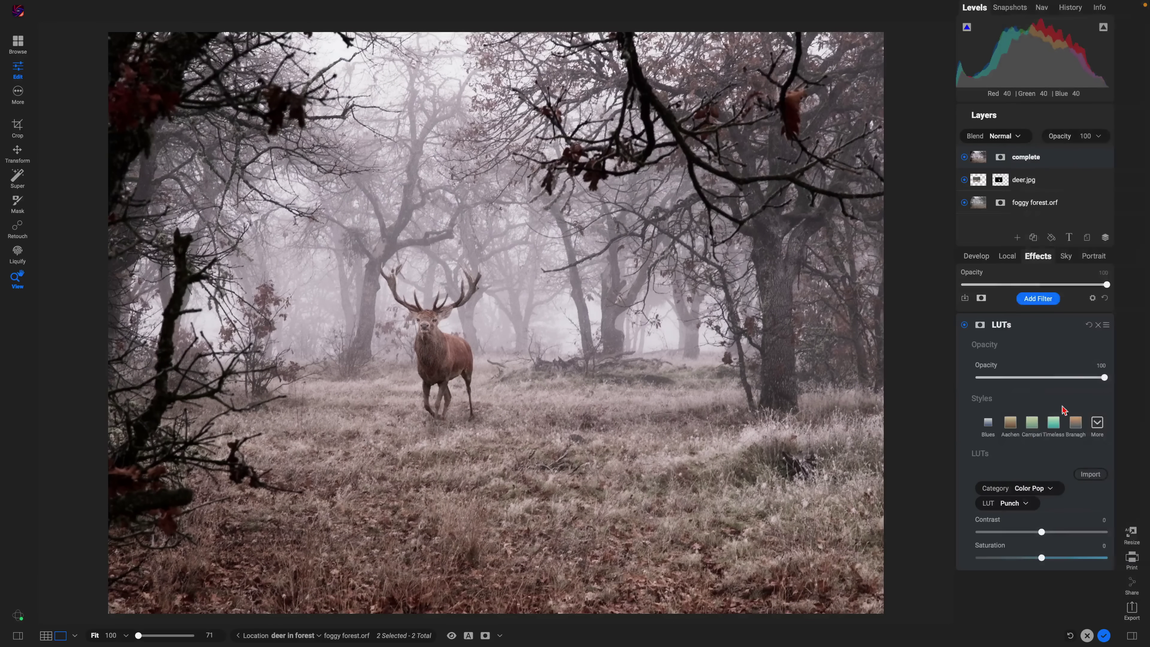
Add a Glow filter with the Darker style to the complete layer and set the filter's opacity to 50.
click(1040, 302)
click(854, 393)
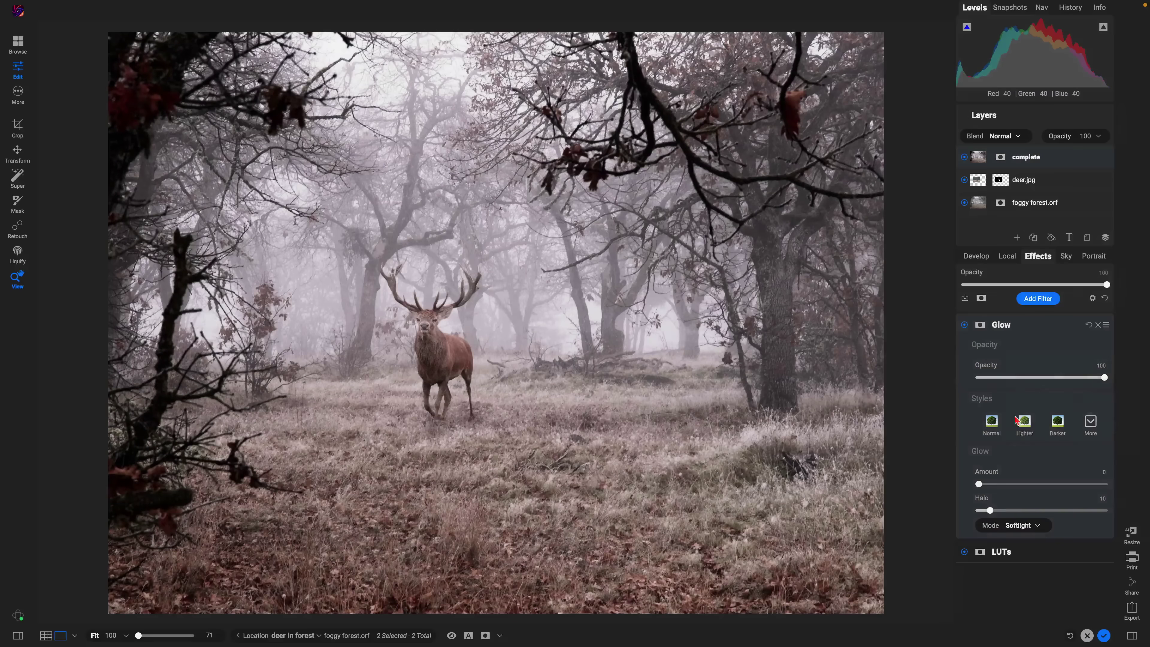
click(1059, 424)
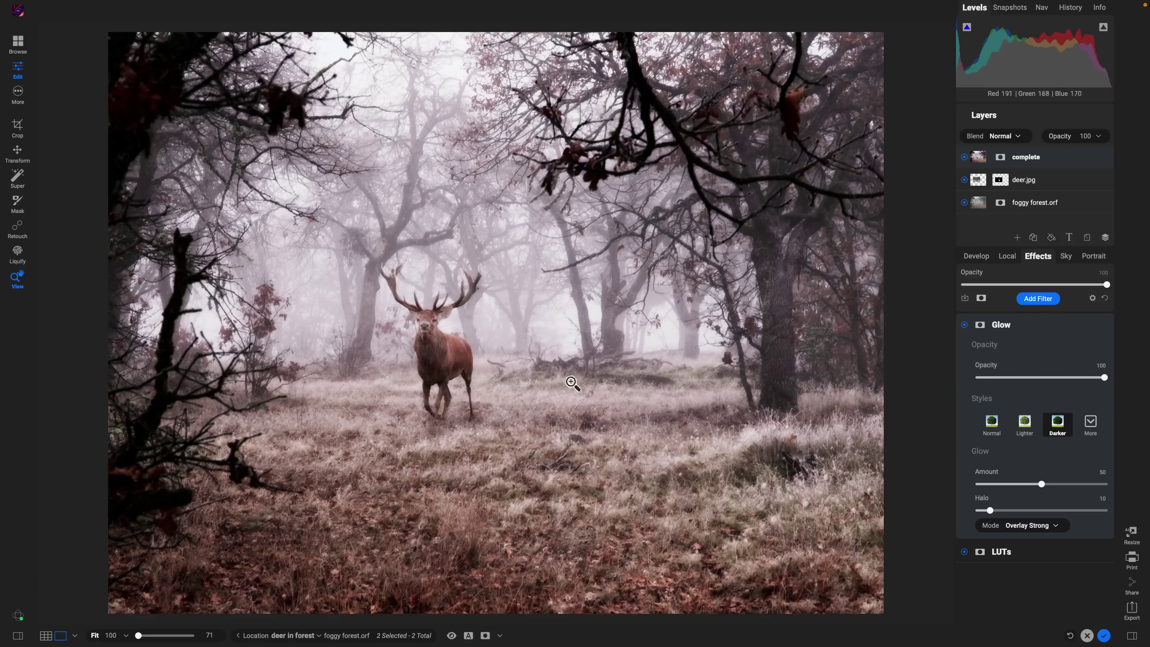
drag(1103, 377, 1041, 386)
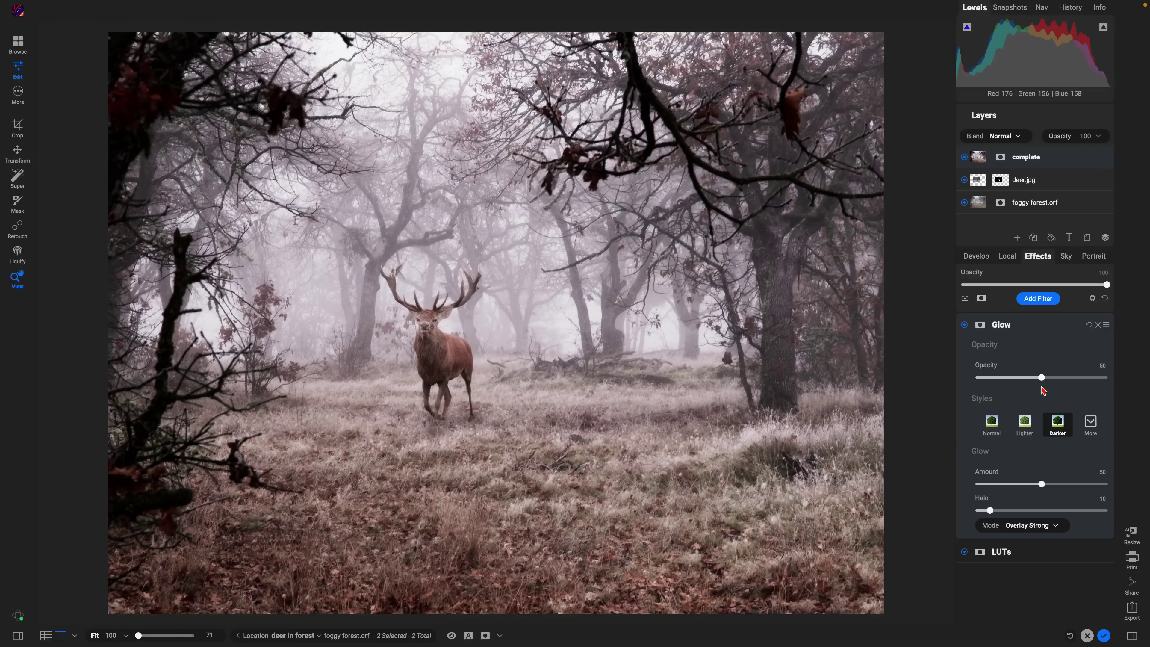